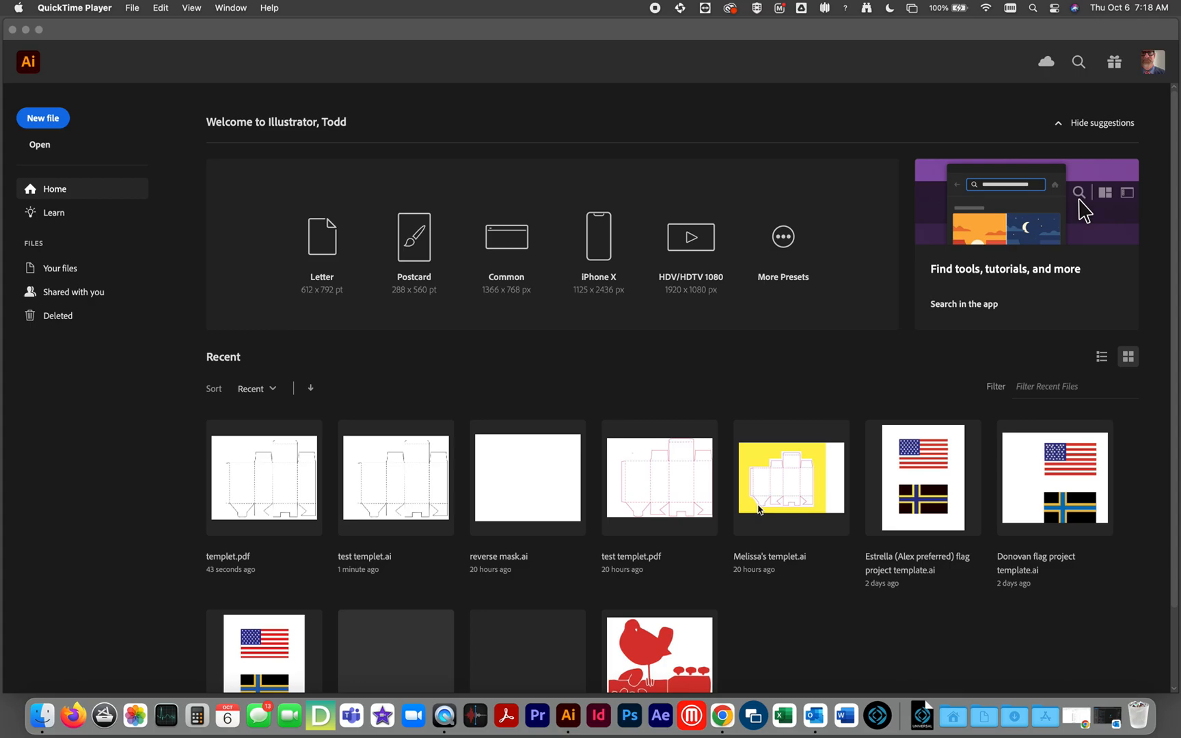
- Open the recent file templet.pdf
click(256, 491)
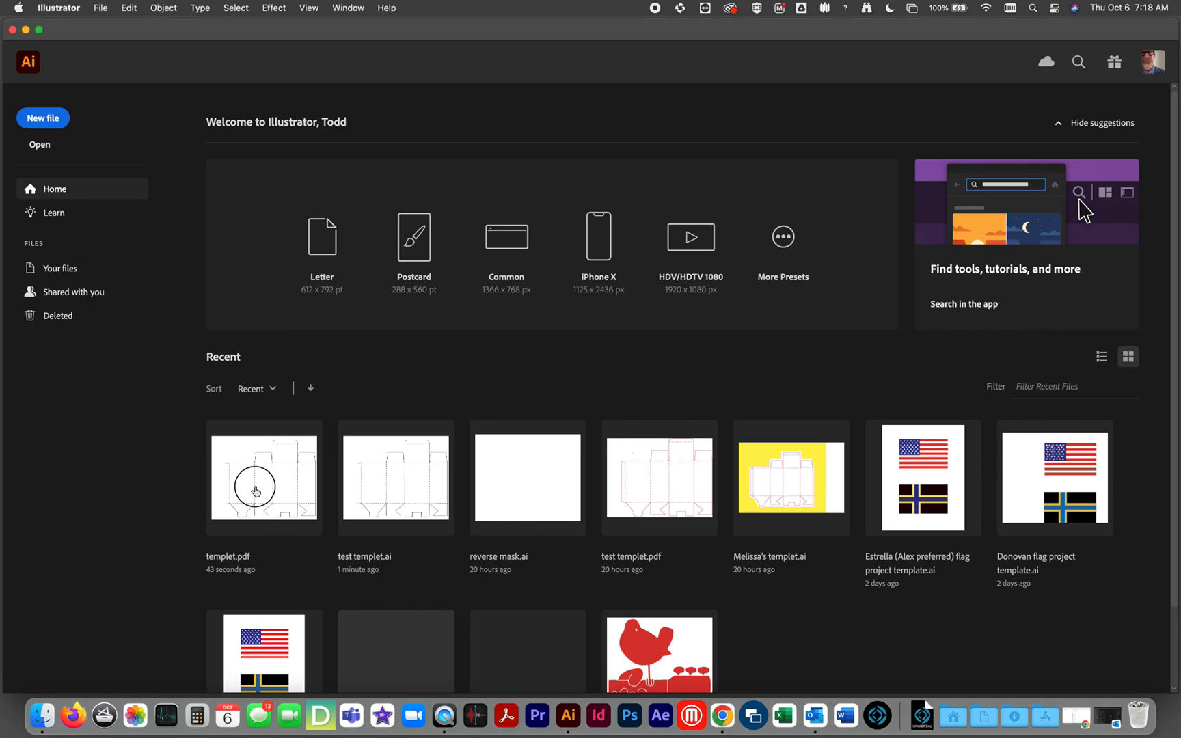
click(257, 491)
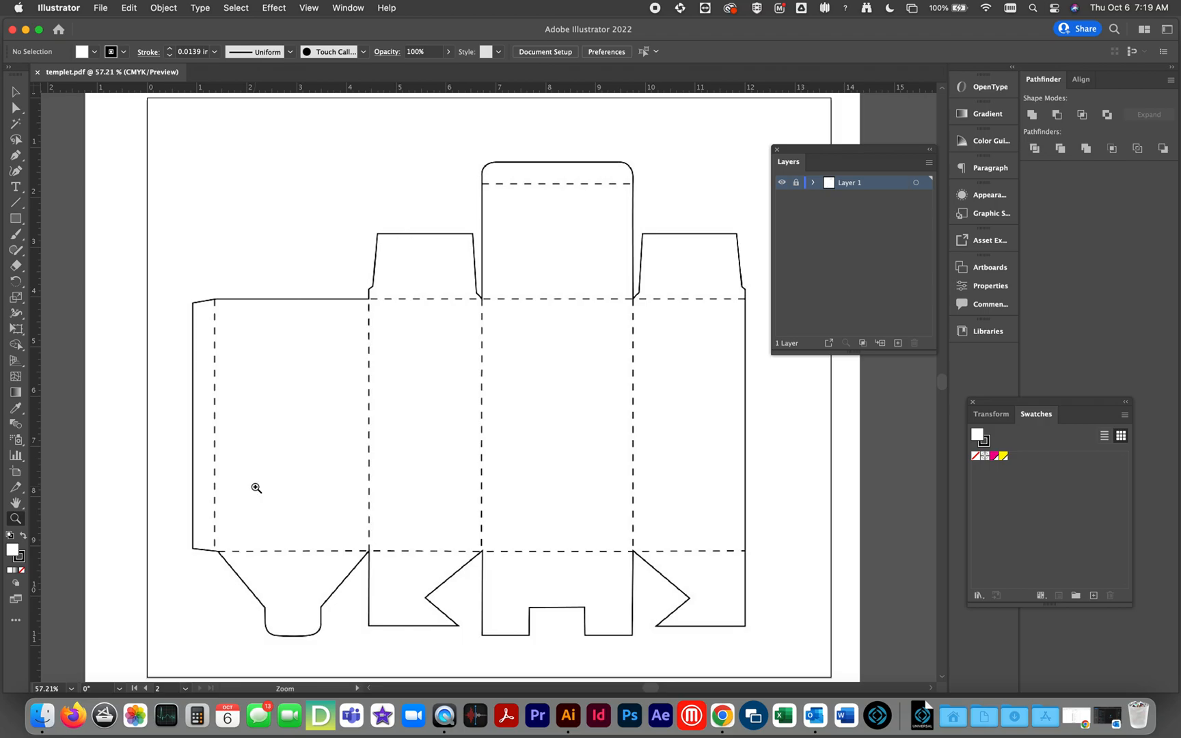
- Lock Layer 1 holding the box template and add a new layer above it
click(796, 183)
click(897, 342)
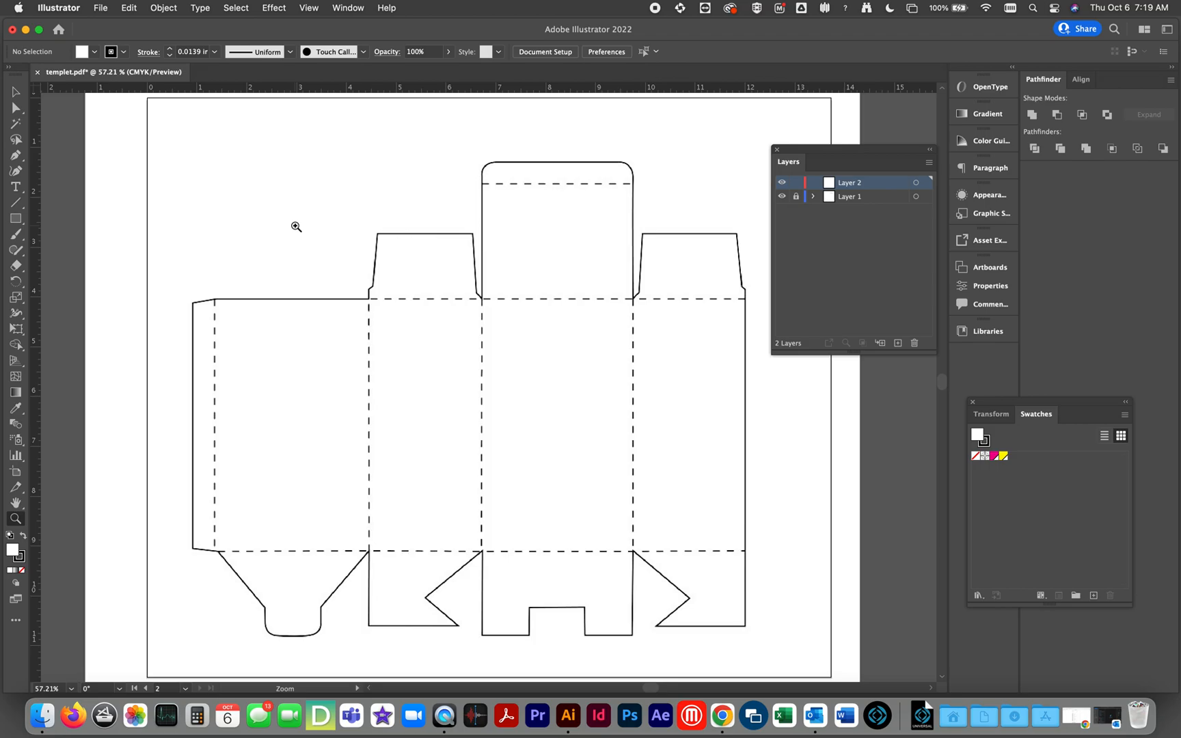
- Trace the glue flap's vertical fold with the Line Segment tool, from the box panel's upper corner down to its lower corner
click(16, 205)
click(215, 299)
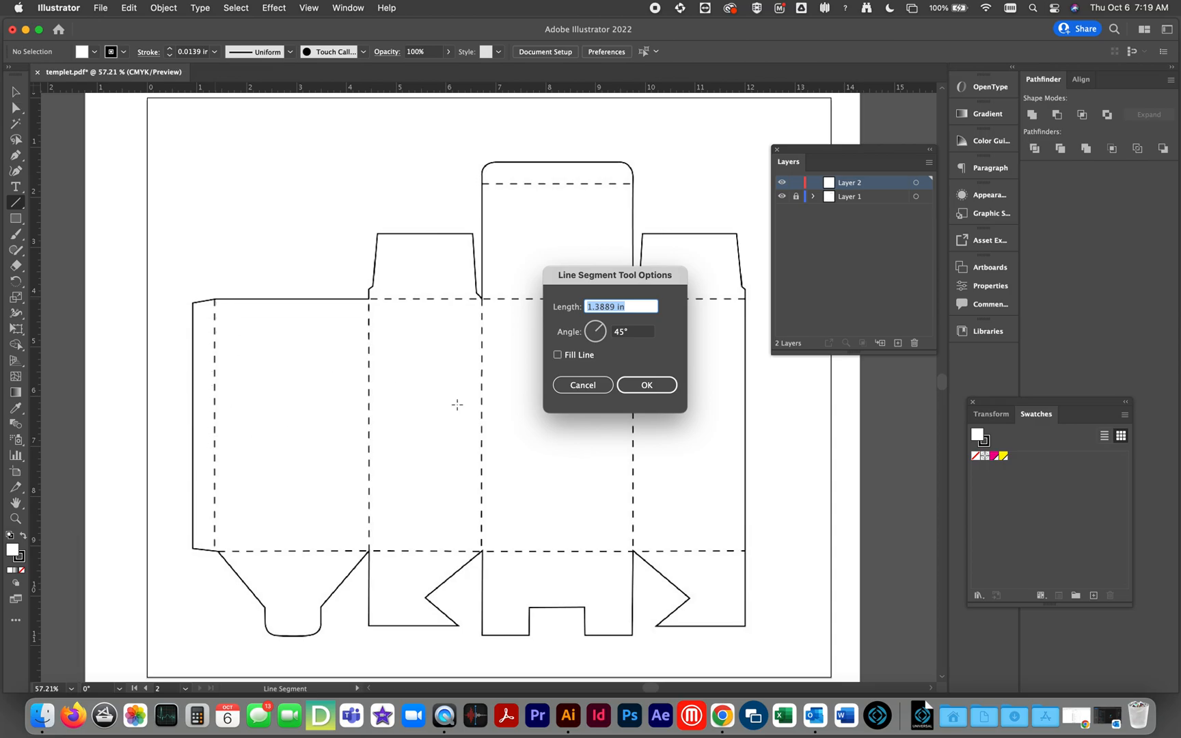
click(583, 386)
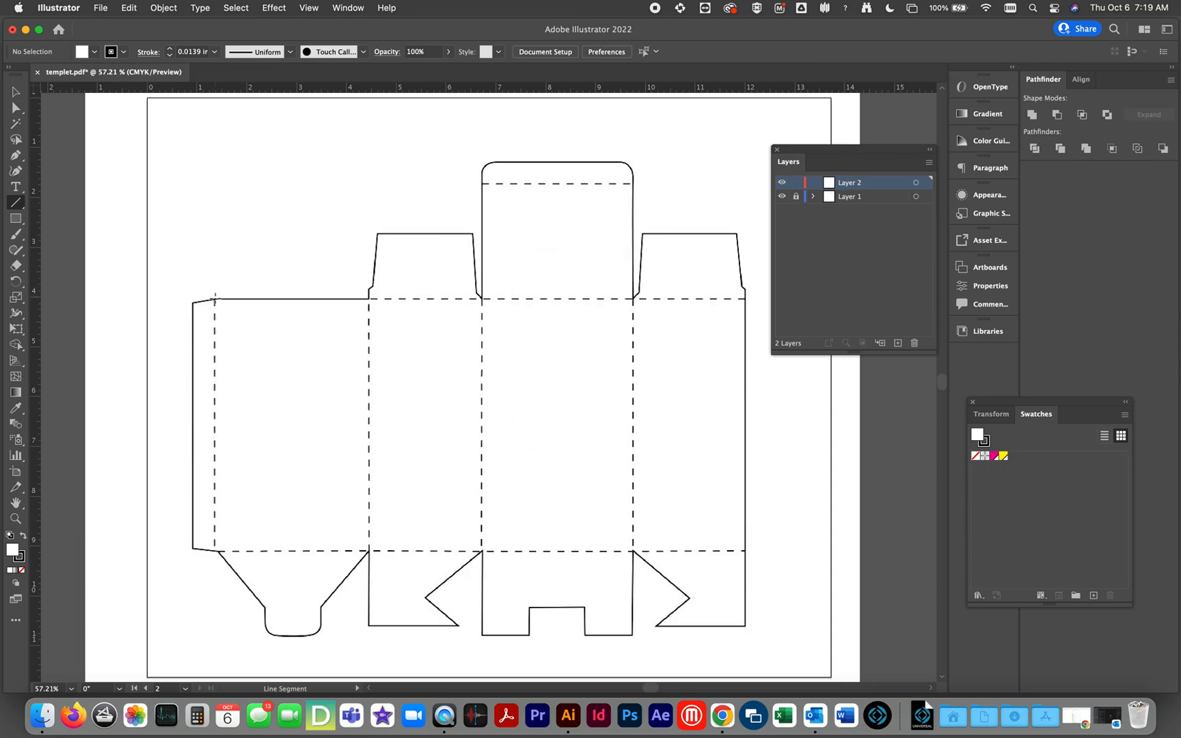
drag(216, 300, 214, 551)
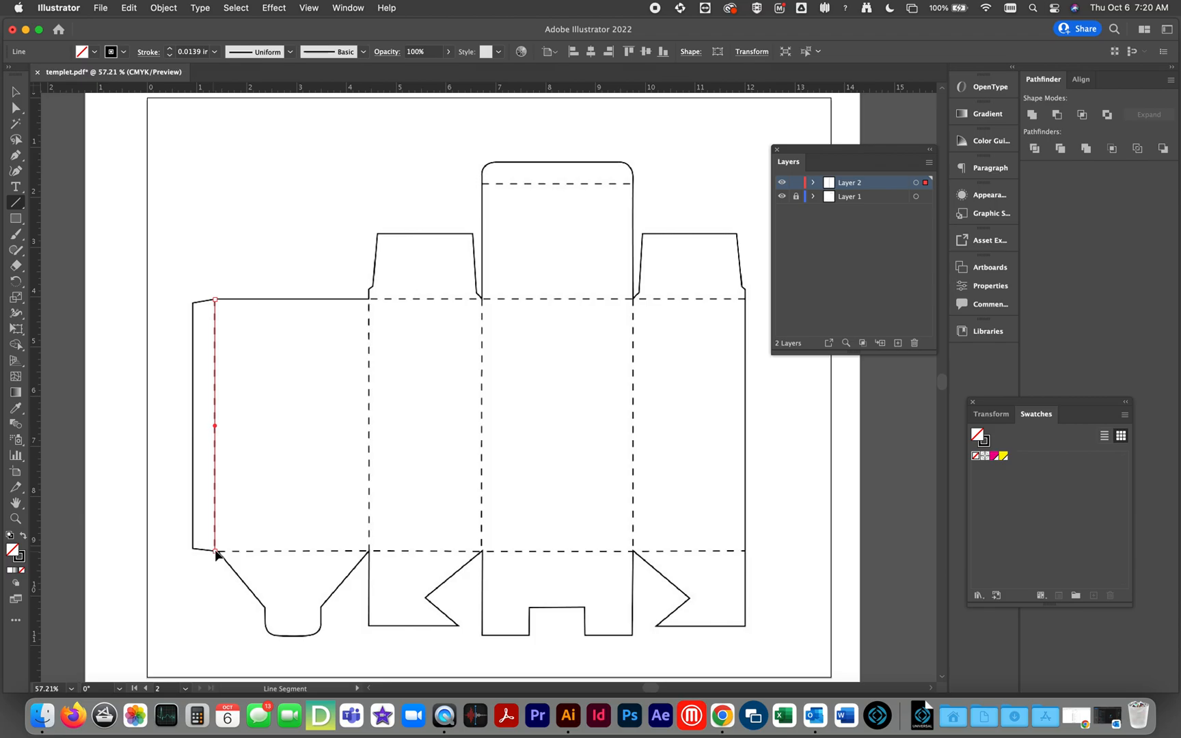
- Save the line's black stroke colour as a global CMYK swatch with K=100 and set the stroke weight to 0.0313 in
click(124, 52)
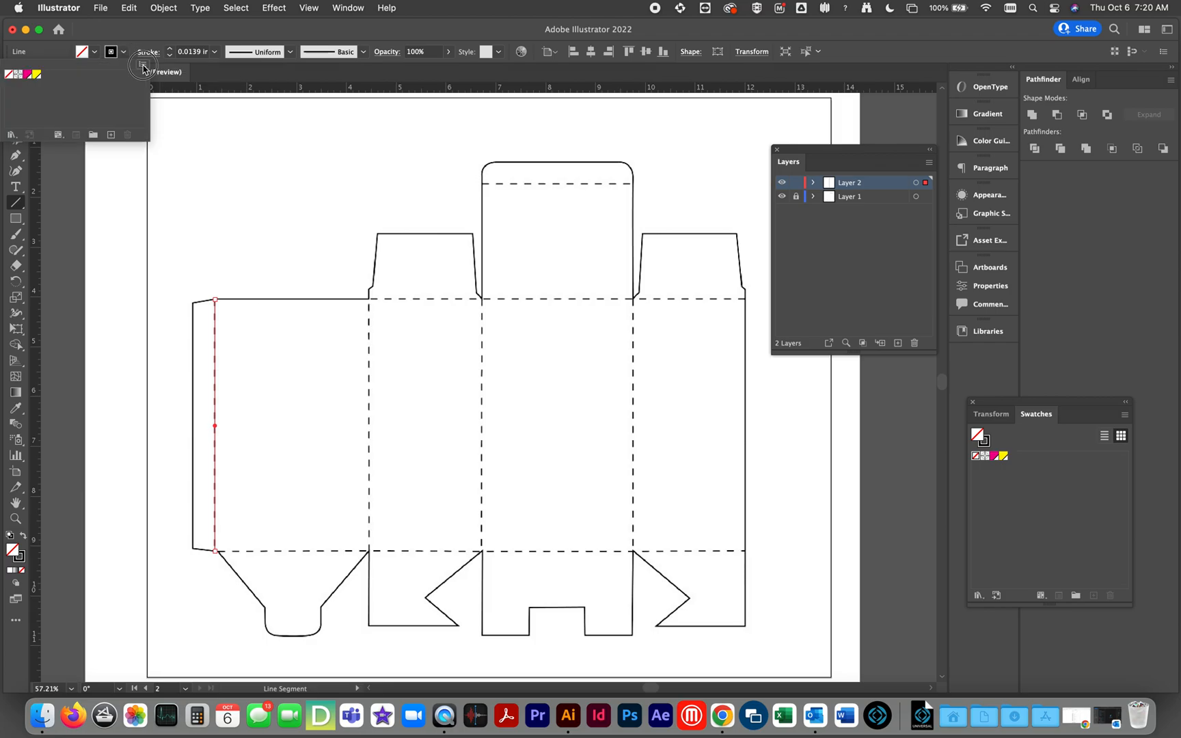
click(143, 64)
click(159, 79)
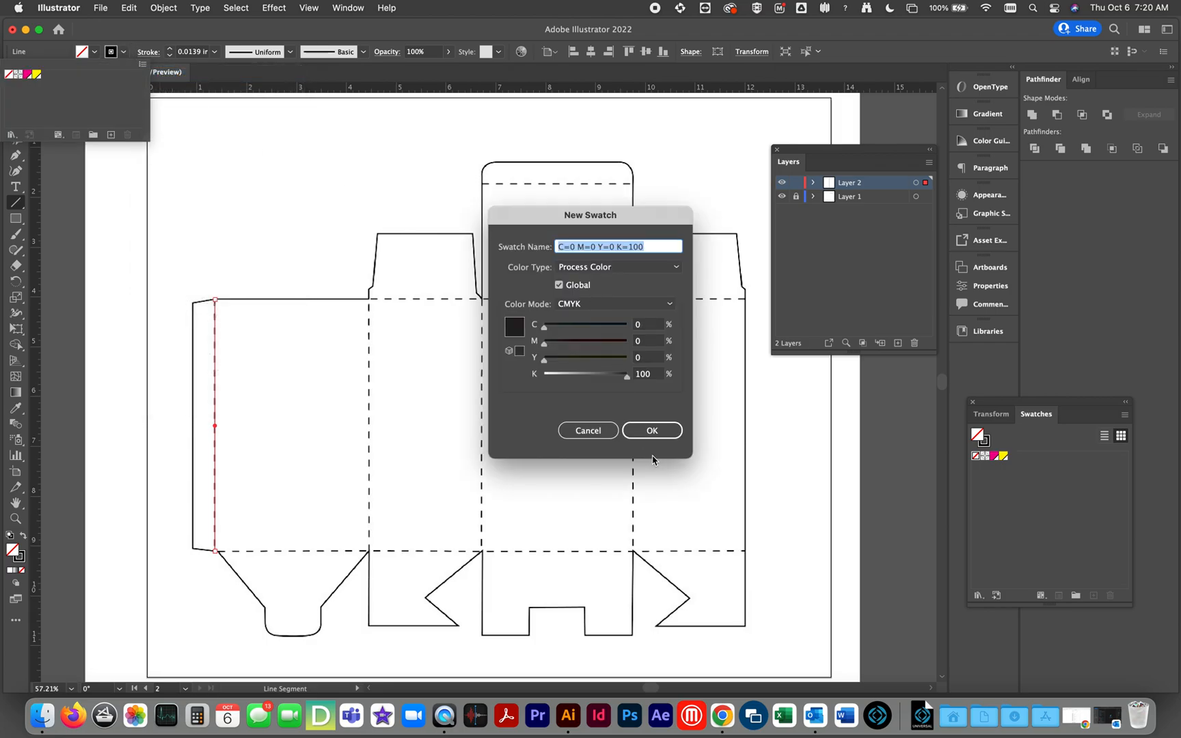
click(653, 432)
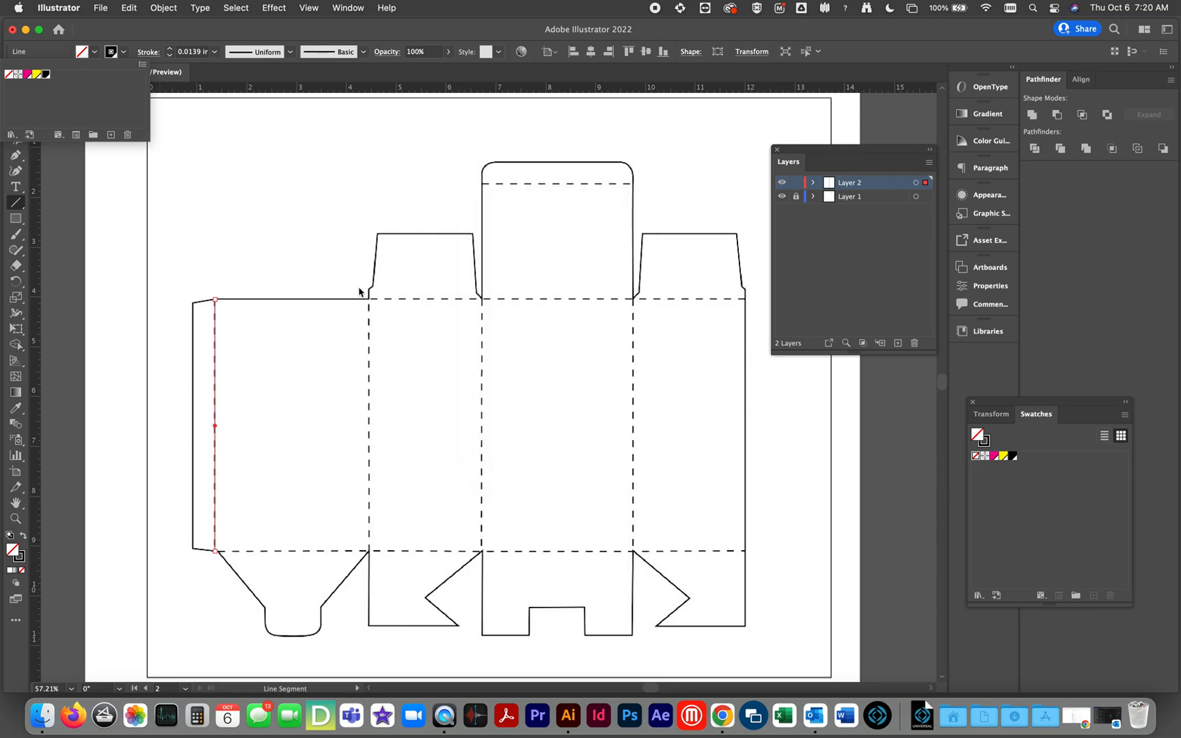
click(215, 53)
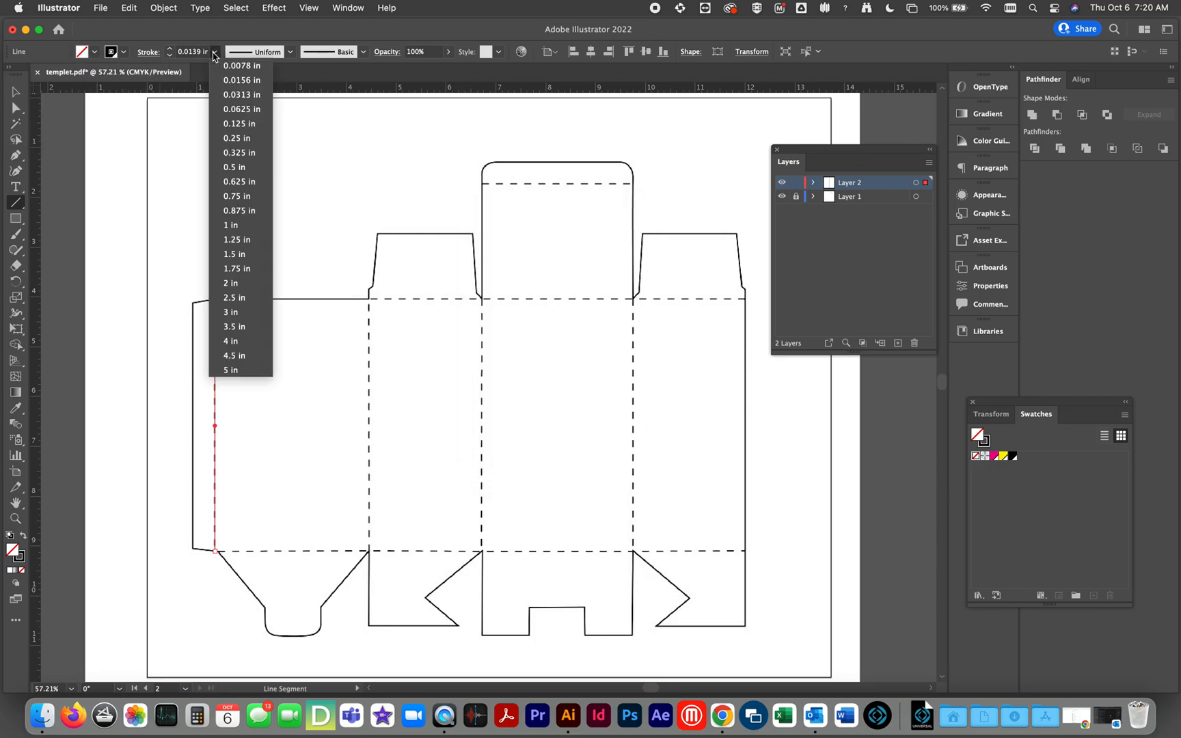
click(234, 95)
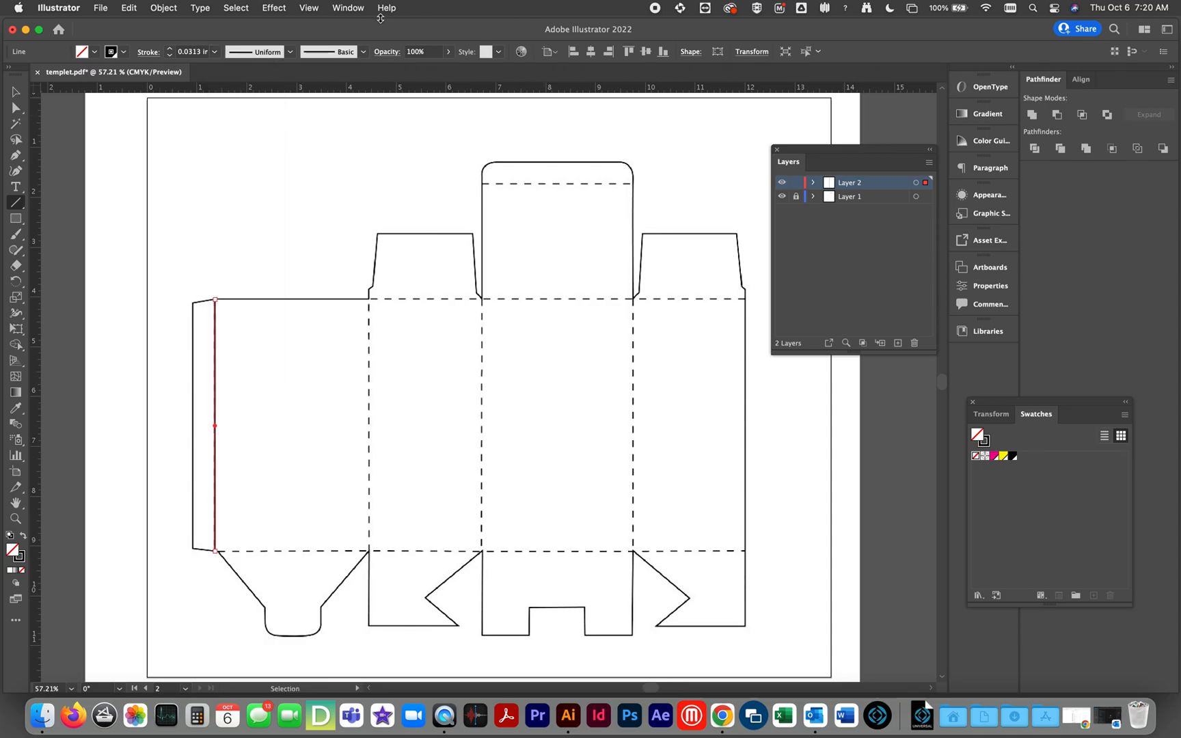
- Show the full stroke options and turn the glue-flap fold line into a dashed line, keeping the options clear of the artwork
click(345, 8)
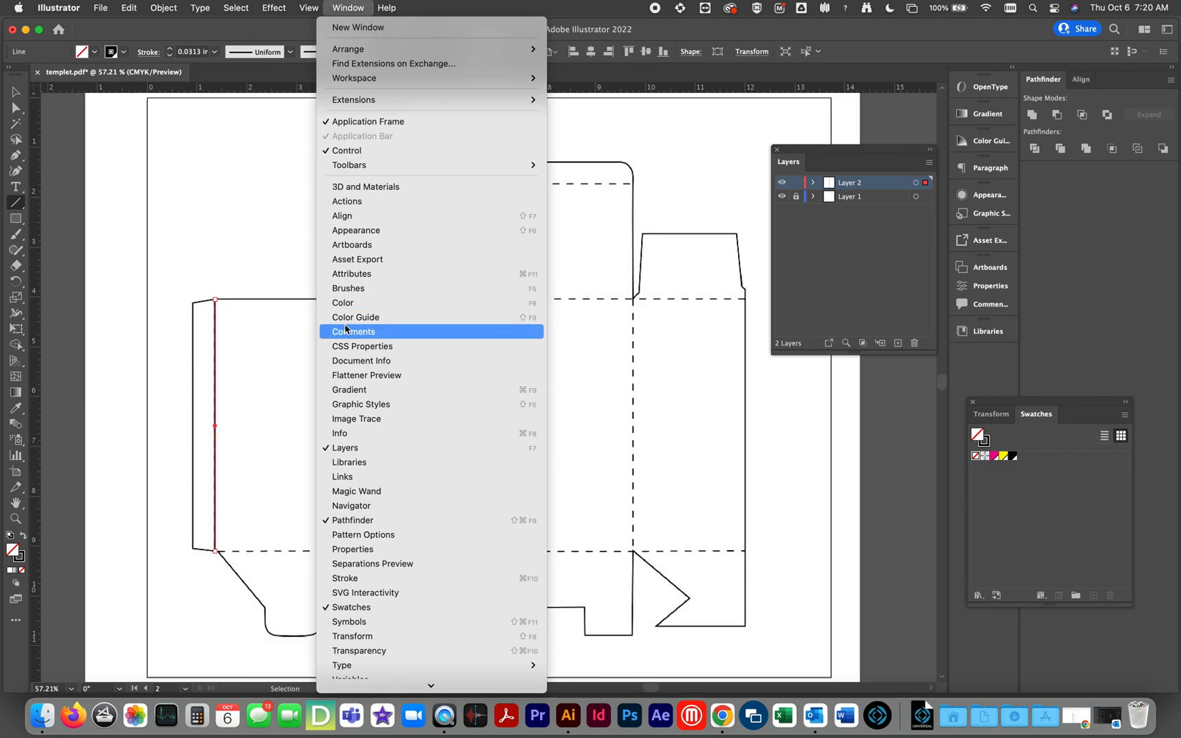
click(359, 578)
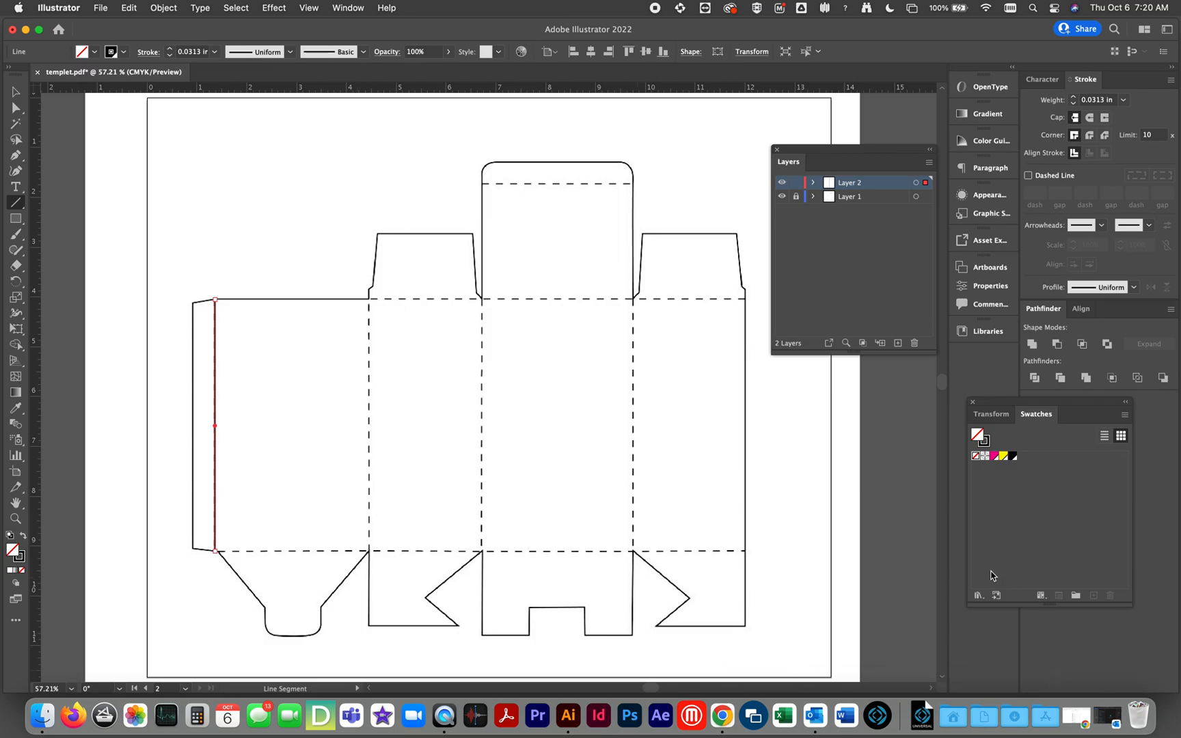
mouse_move(1087, 79)
mouse_down()
mouse_move(469, 138)
mouse_move(110, 151)
mouse_move(123, 123)
mouse_up()
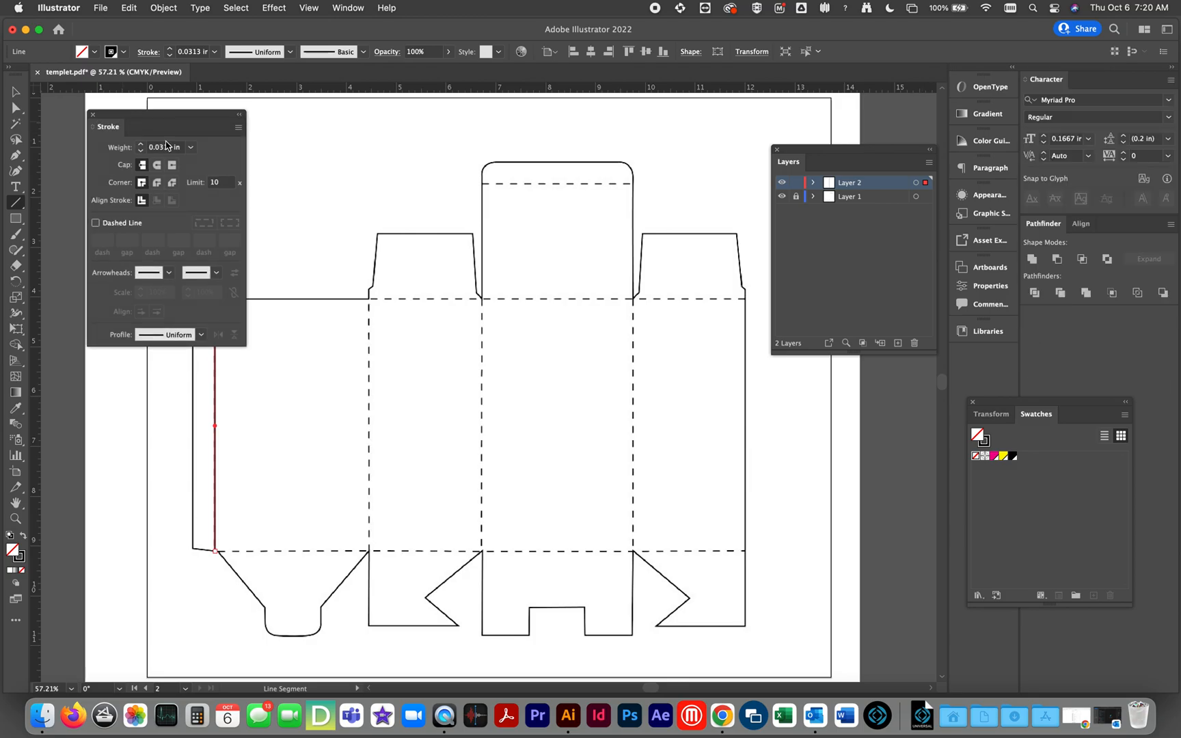
drag(179, 124, 151, 127)
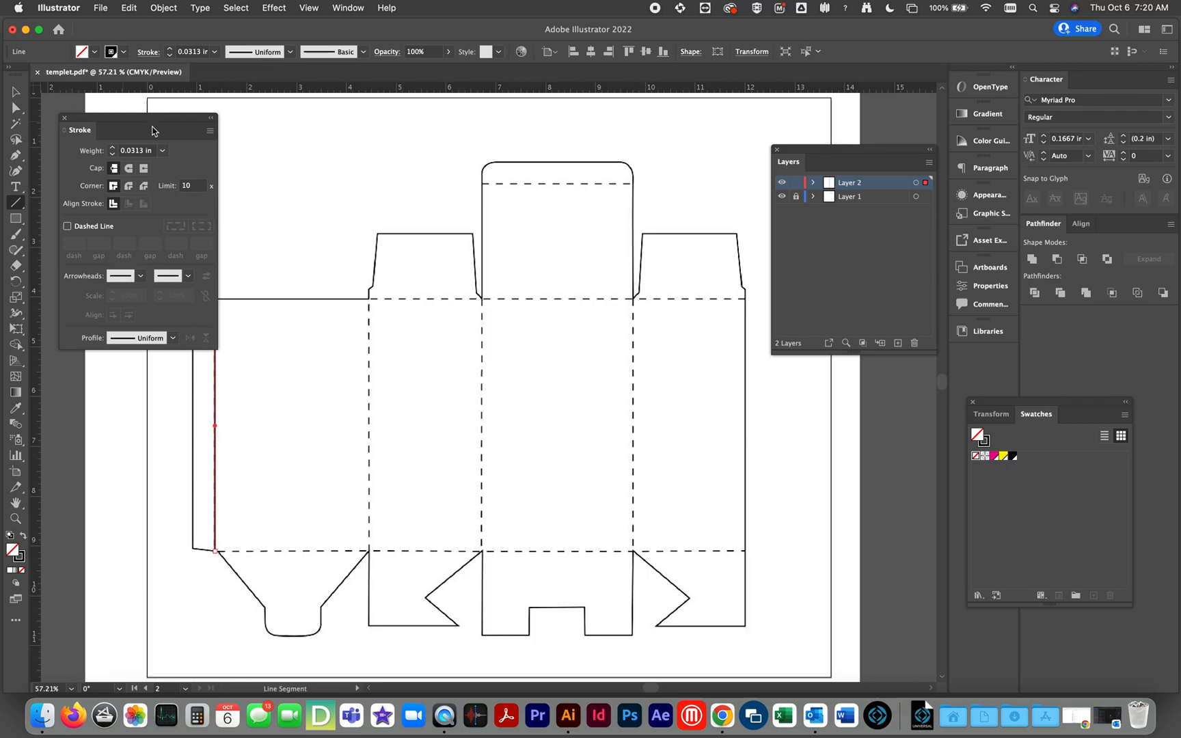
click(67, 226)
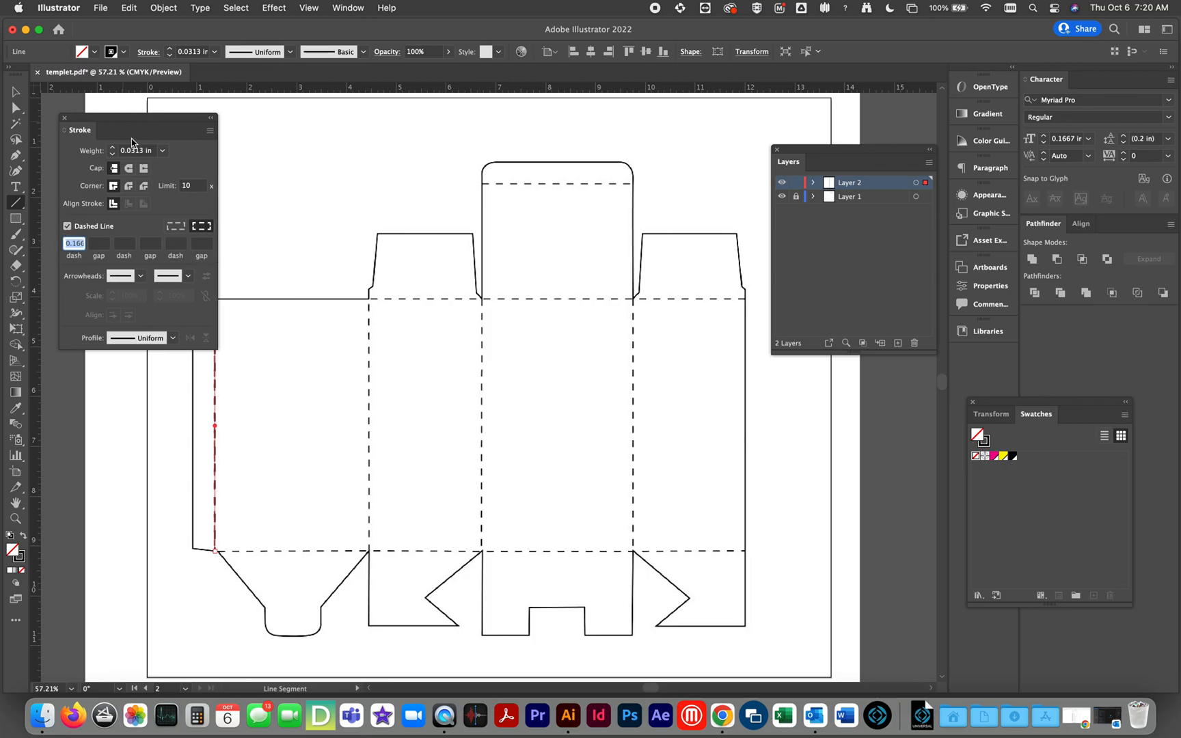
mouse_move(129, 121)
mouse_down()
mouse_move(444, 200)
mouse_move(465, 238)
mouse_up()
drag(413, 276, 306, 354)
click(296, 422)
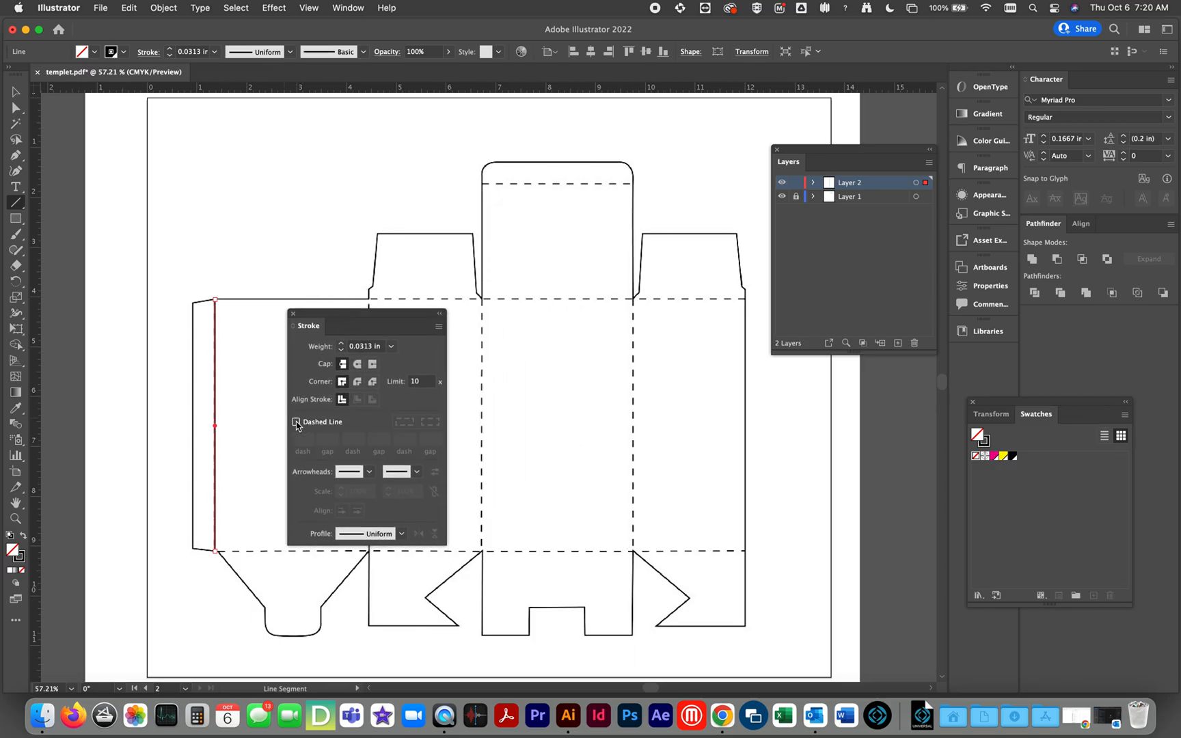
click(296, 423)
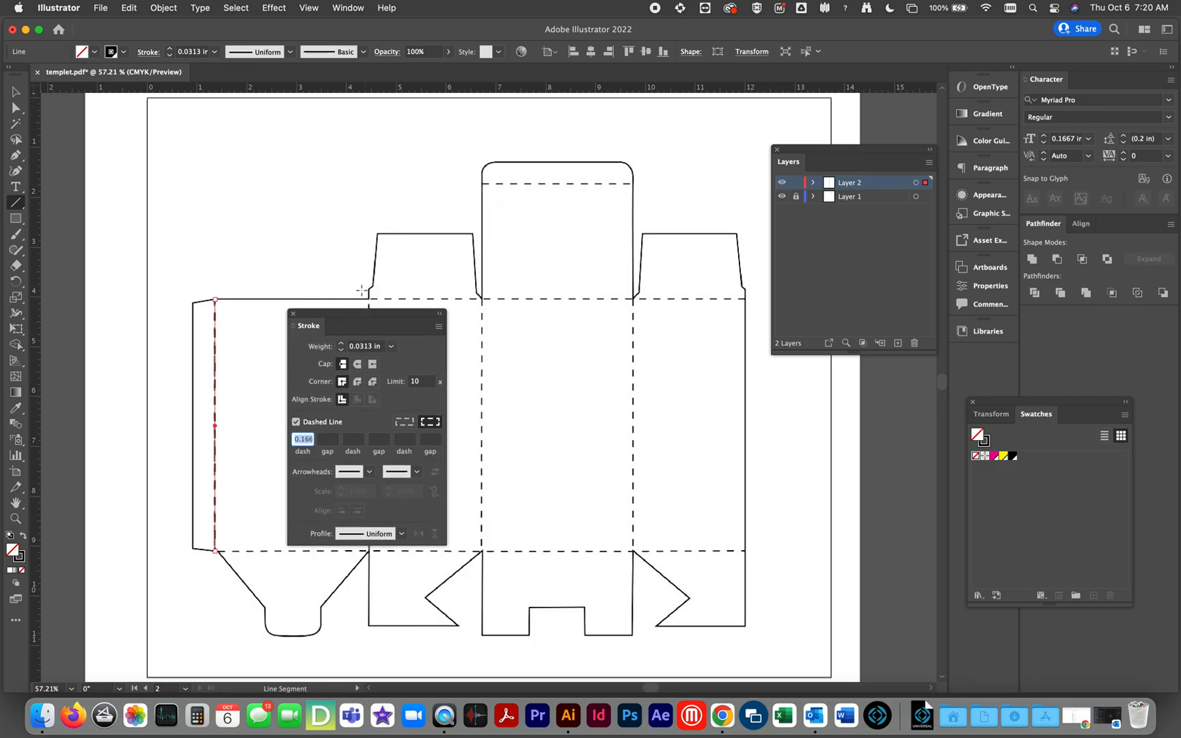
mouse_move(345, 314)
mouse_down()
mouse_move(1016, 409)
mouse_move(997, 382)
mouse_up()
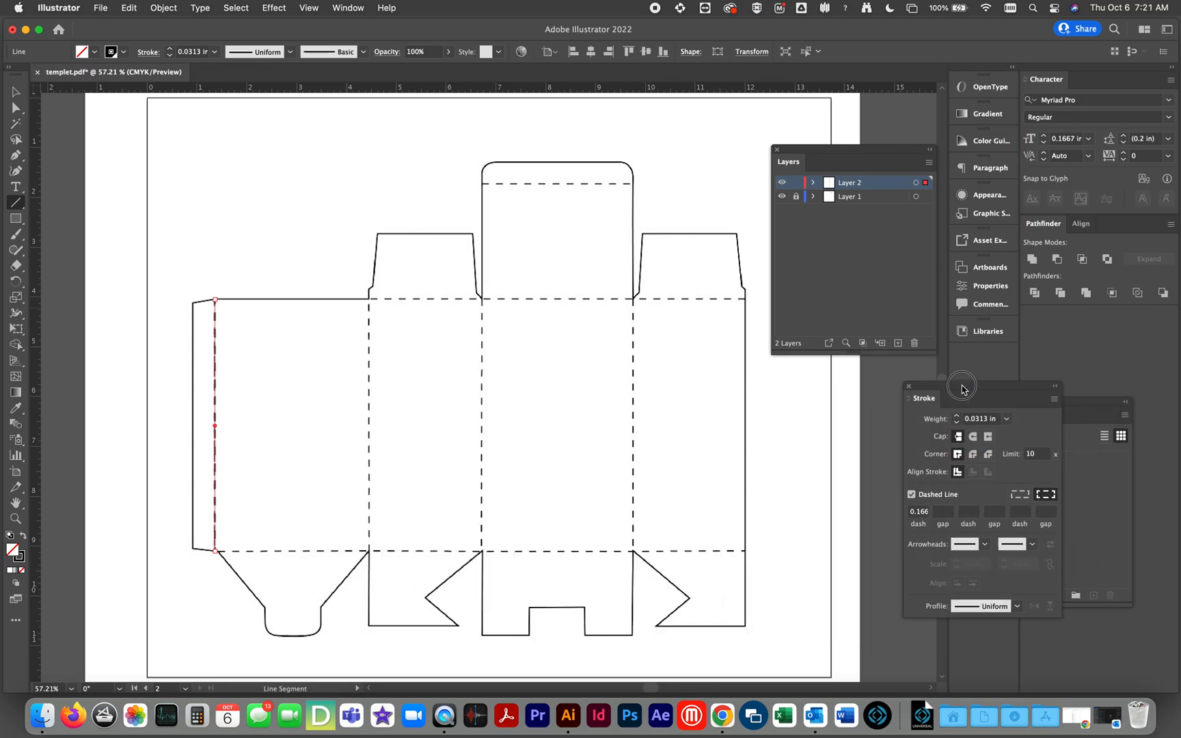
- Deselect the line, inspect it on its own by hiding Layer 1, and show Layer 1 again
click(17, 93)
click(190, 164)
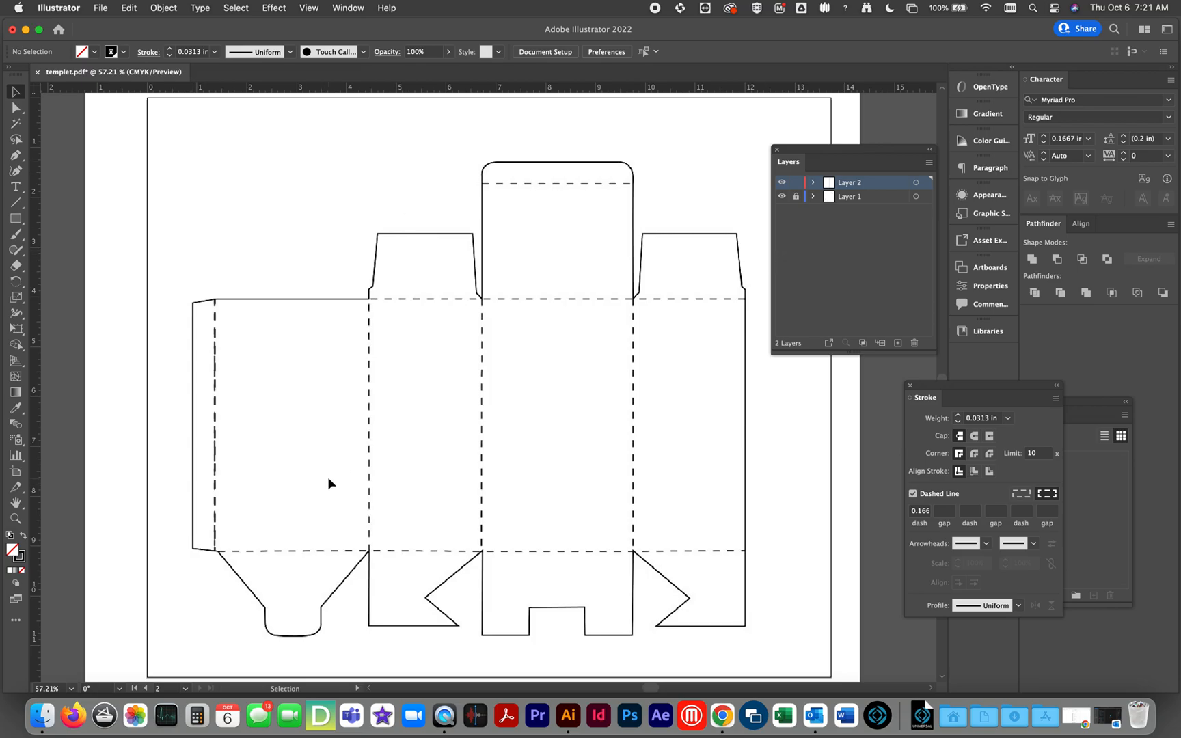
click(782, 197)
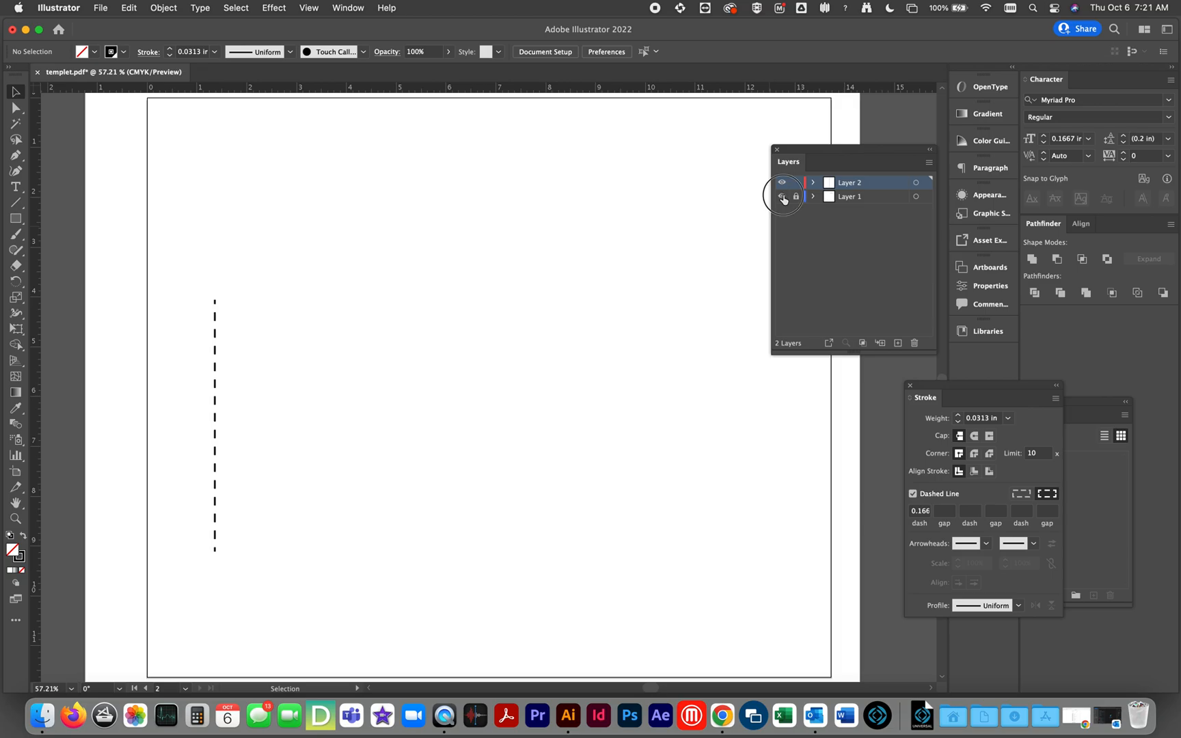
click(782, 197)
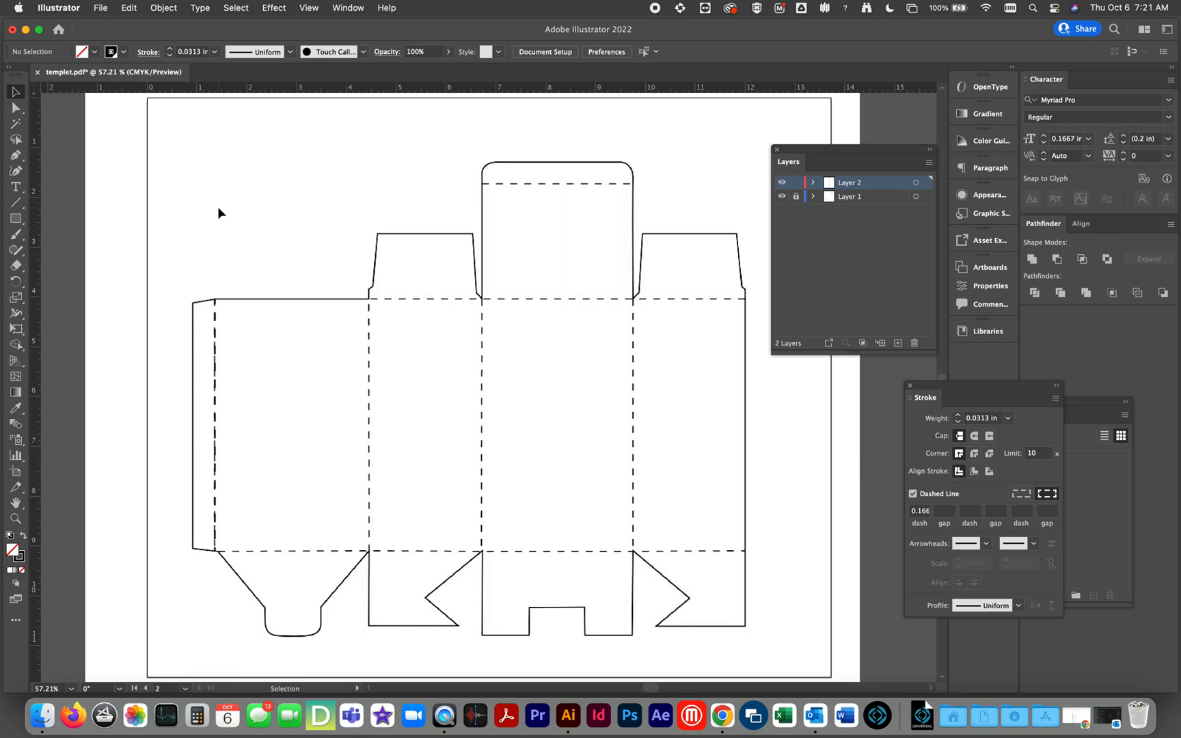
- Copy the dashed fold line horizontally onto each of the three other vertical folds between the box panels
key(shift)
drag(215, 418, 370, 424)
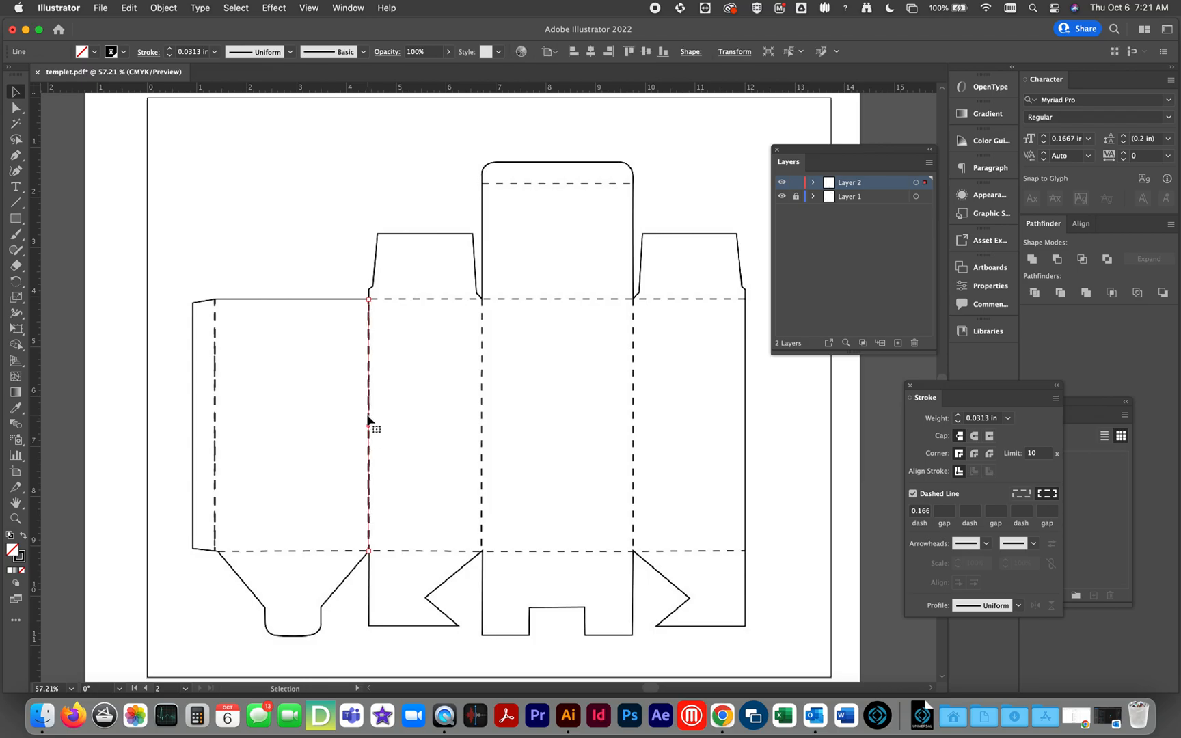
click(314, 247)
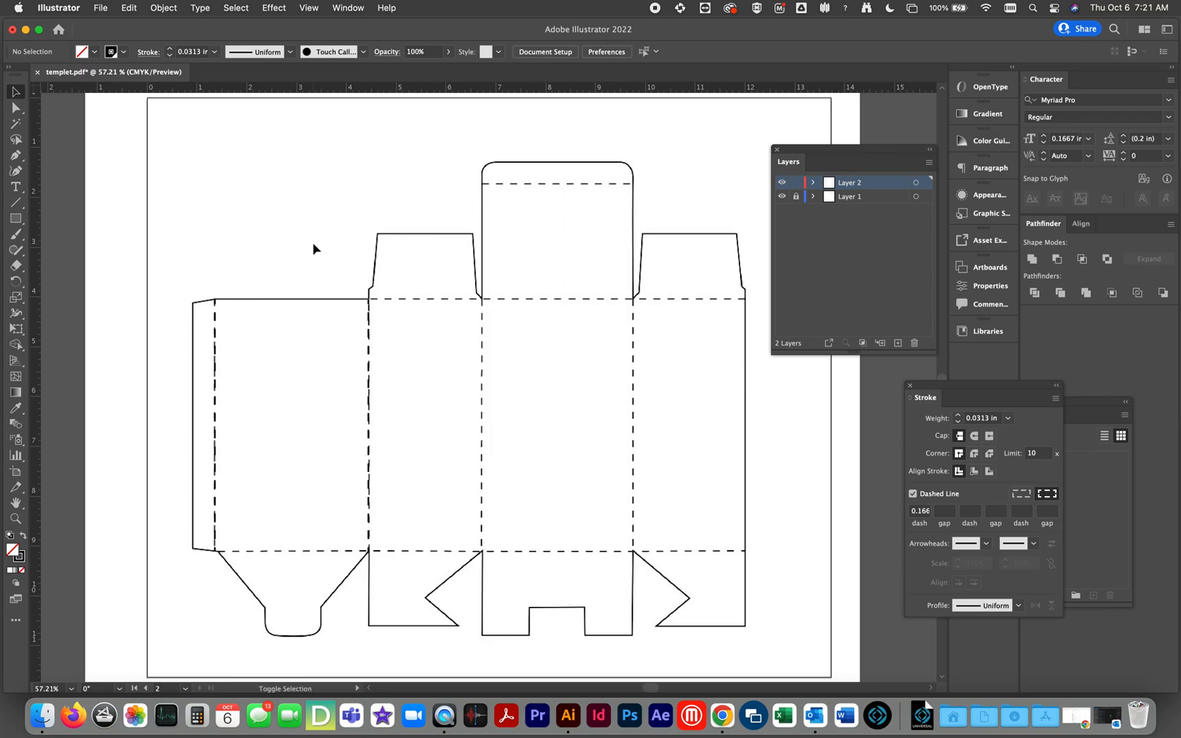
click(368, 404)
drag(367, 404, 482, 413)
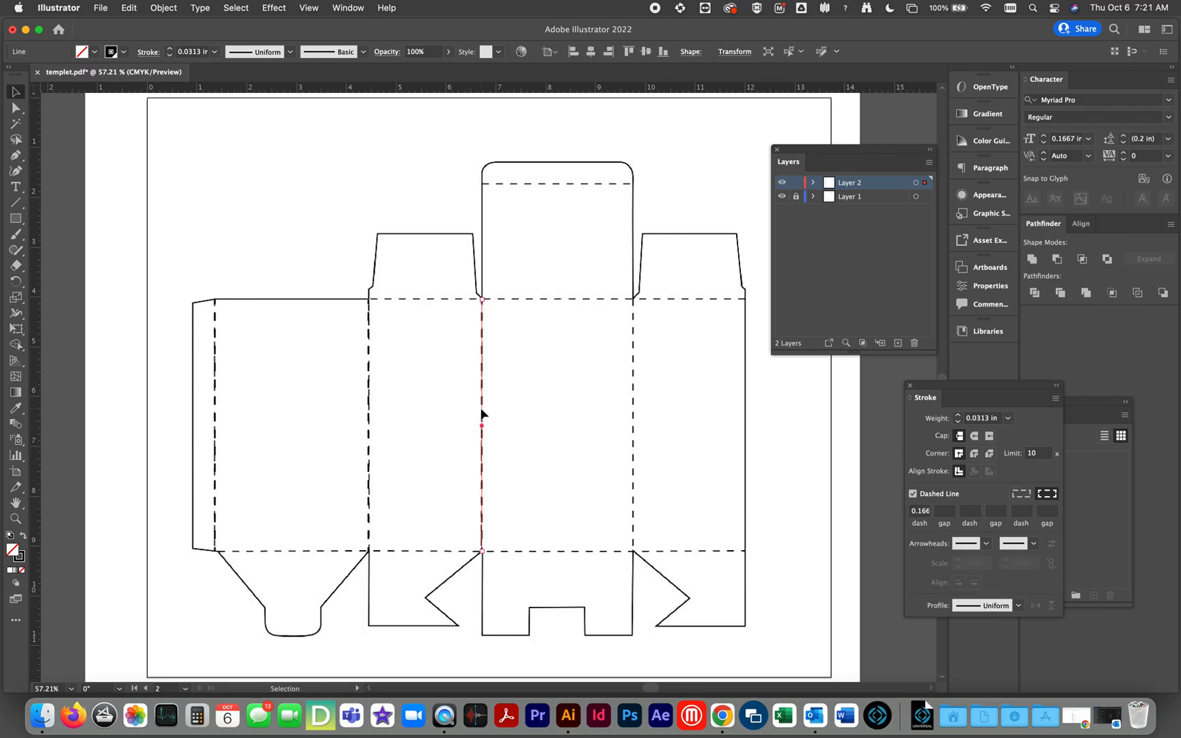
click(306, 167)
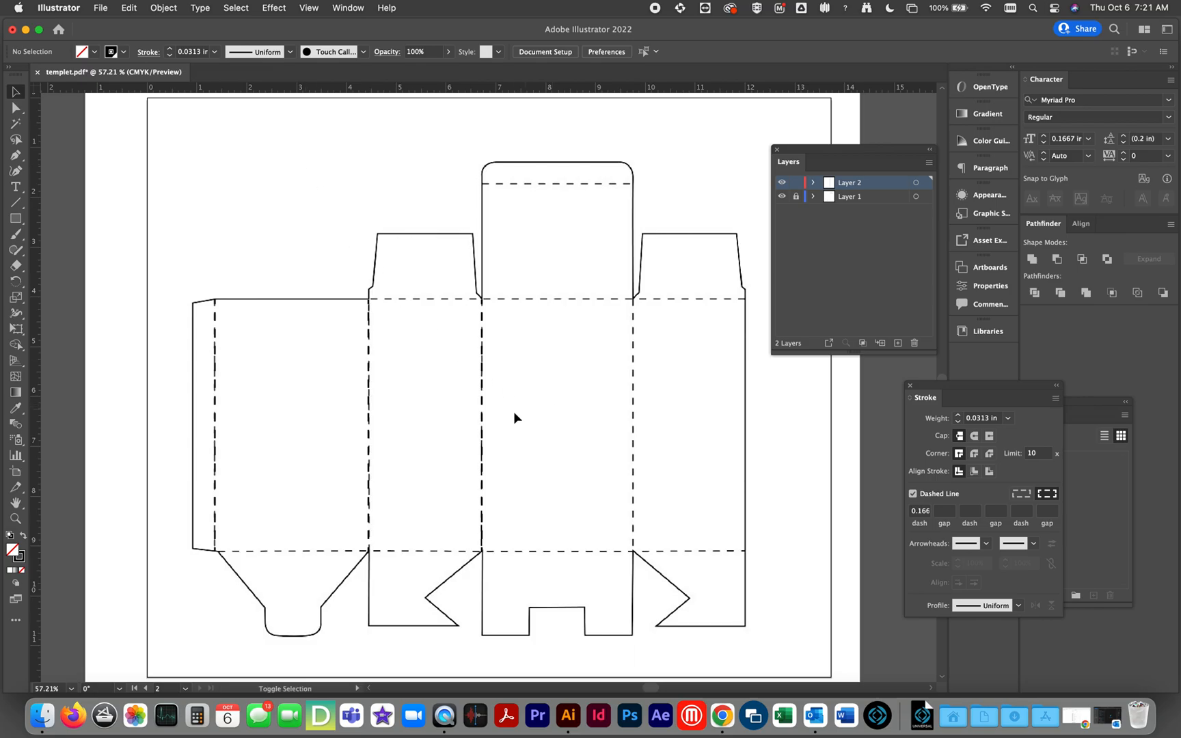
drag(483, 430, 636, 446)
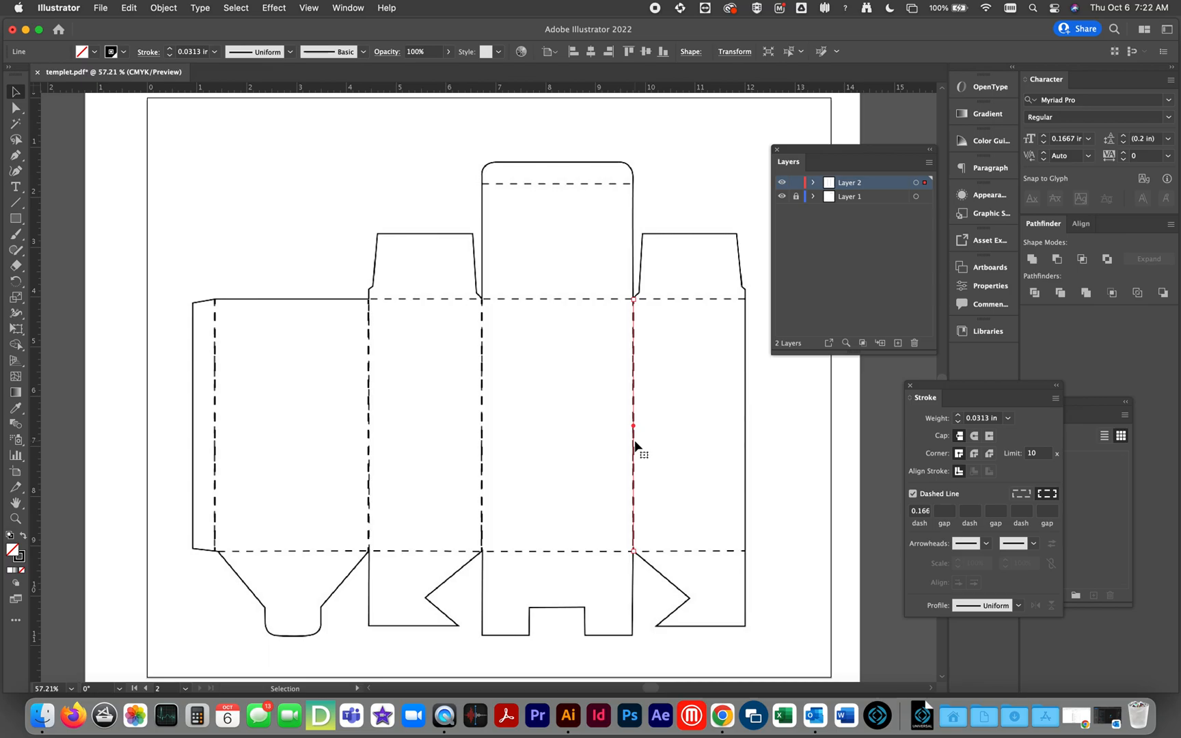
- Draw horizontal dashed lines over the panels' full lower fold, the upper fold of the three flapped panels, and the tuck flap's fold
click(20, 204)
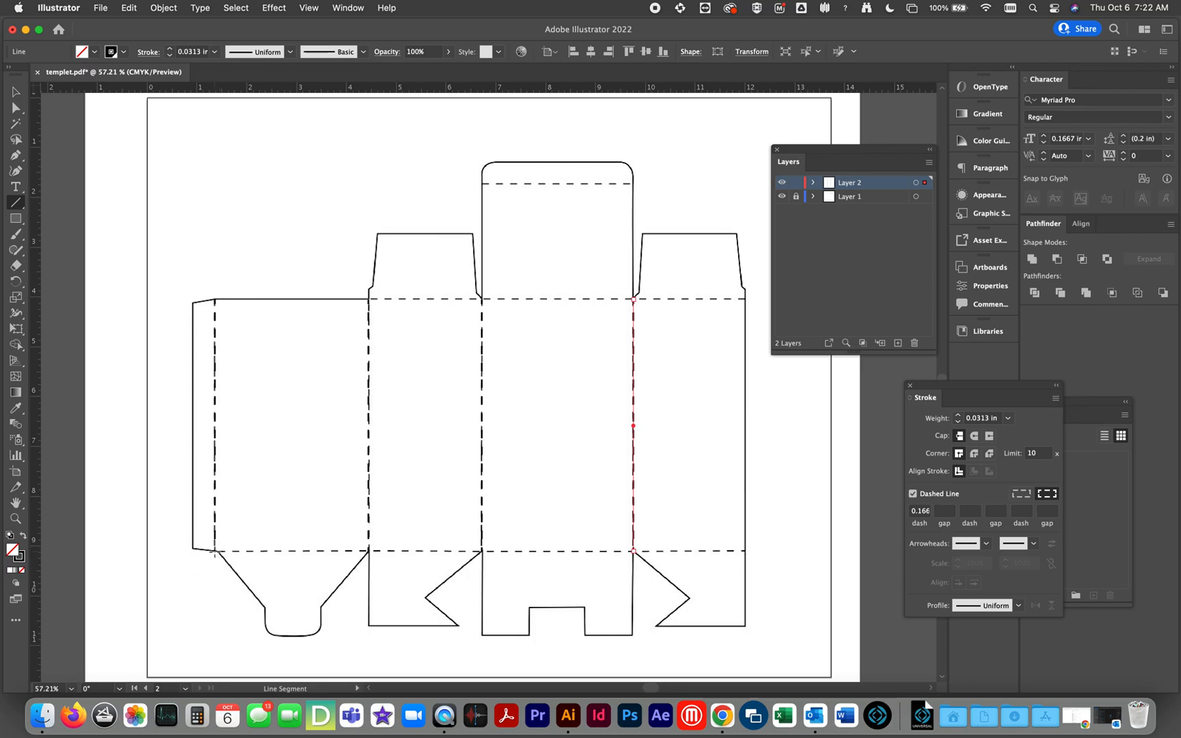
drag(215, 551, 744, 562)
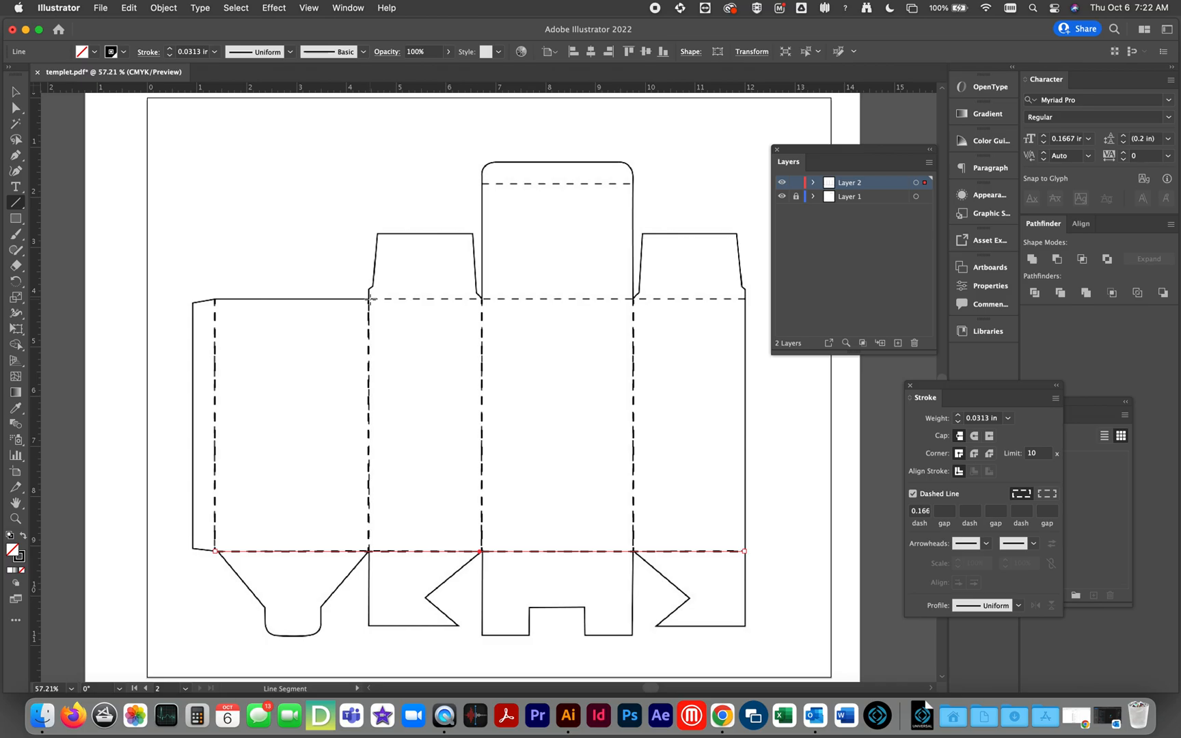
drag(370, 300, 743, 311)
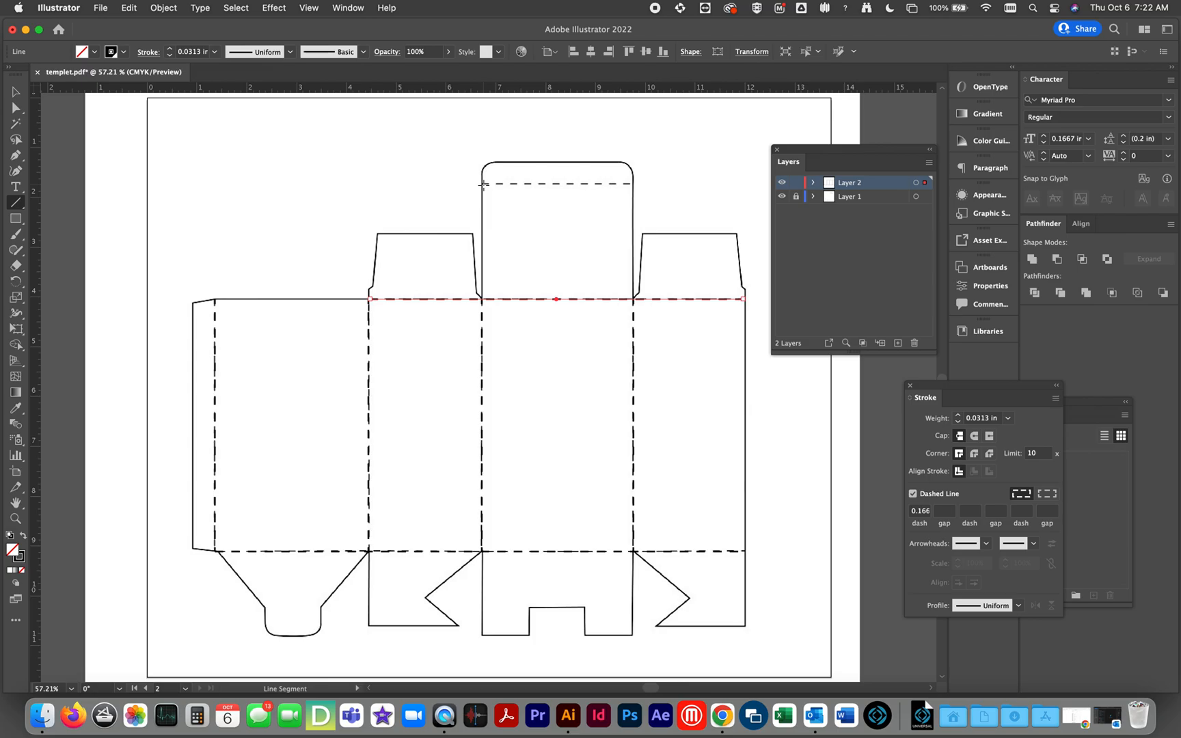
drag(483, 184, 631, 195)
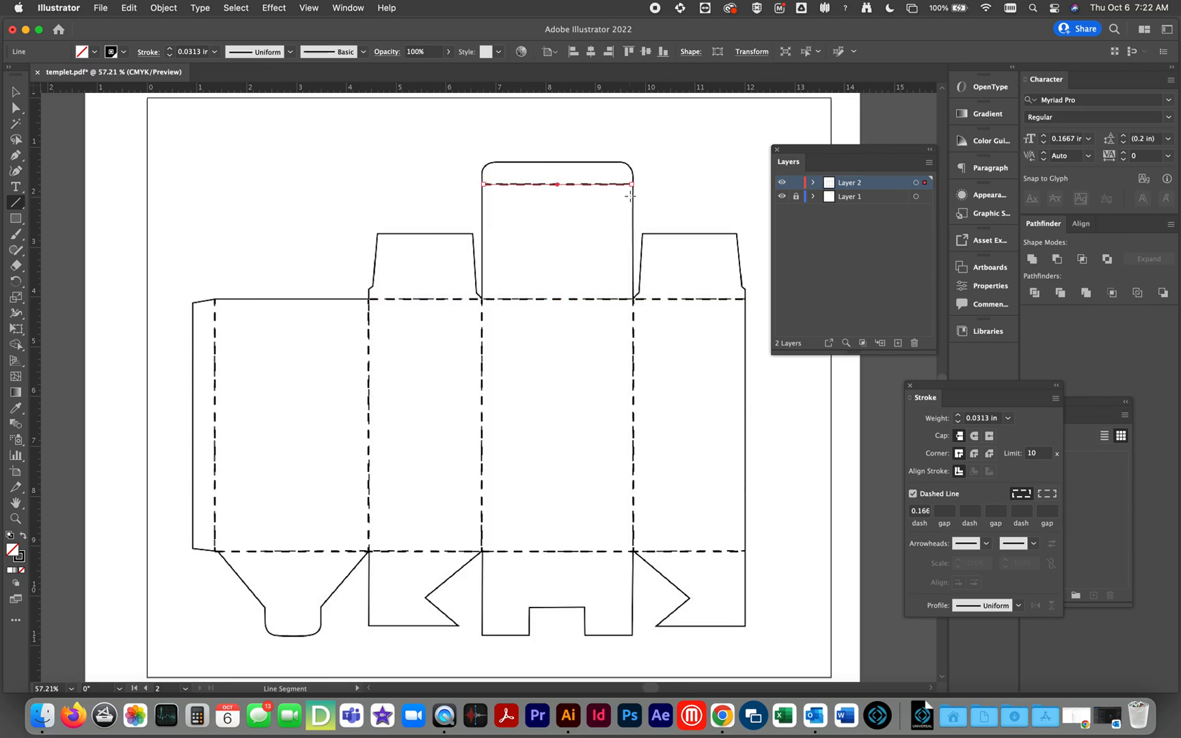
- Compare the traced folds with the template by hiding and showing Layer 2 and Layer 1 in turn
click(782, 182)
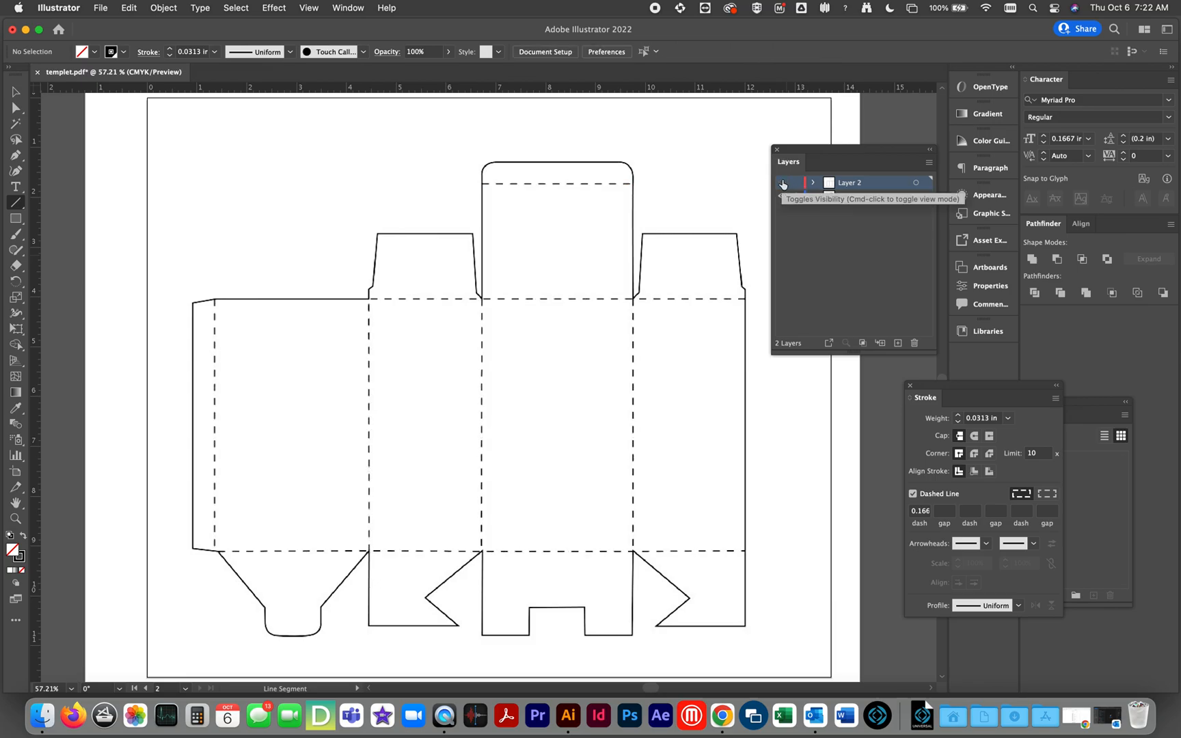
click(782, 182)
click(782, 196)
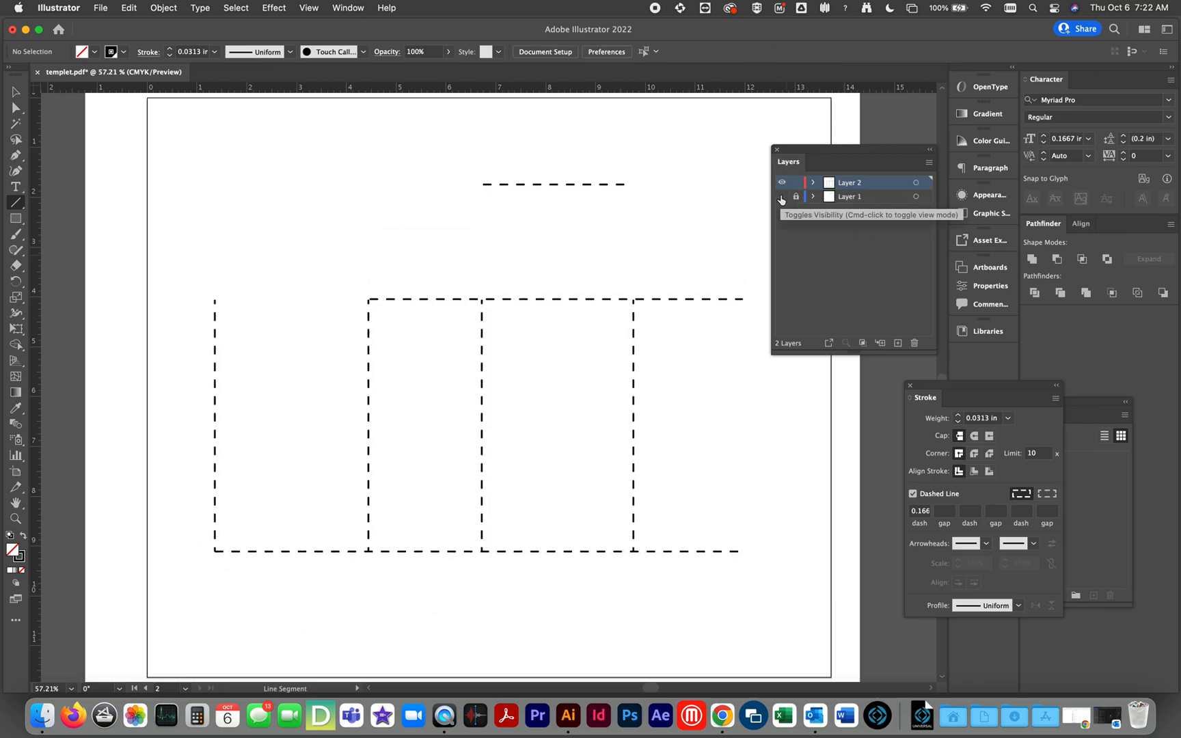
click(782, 196)
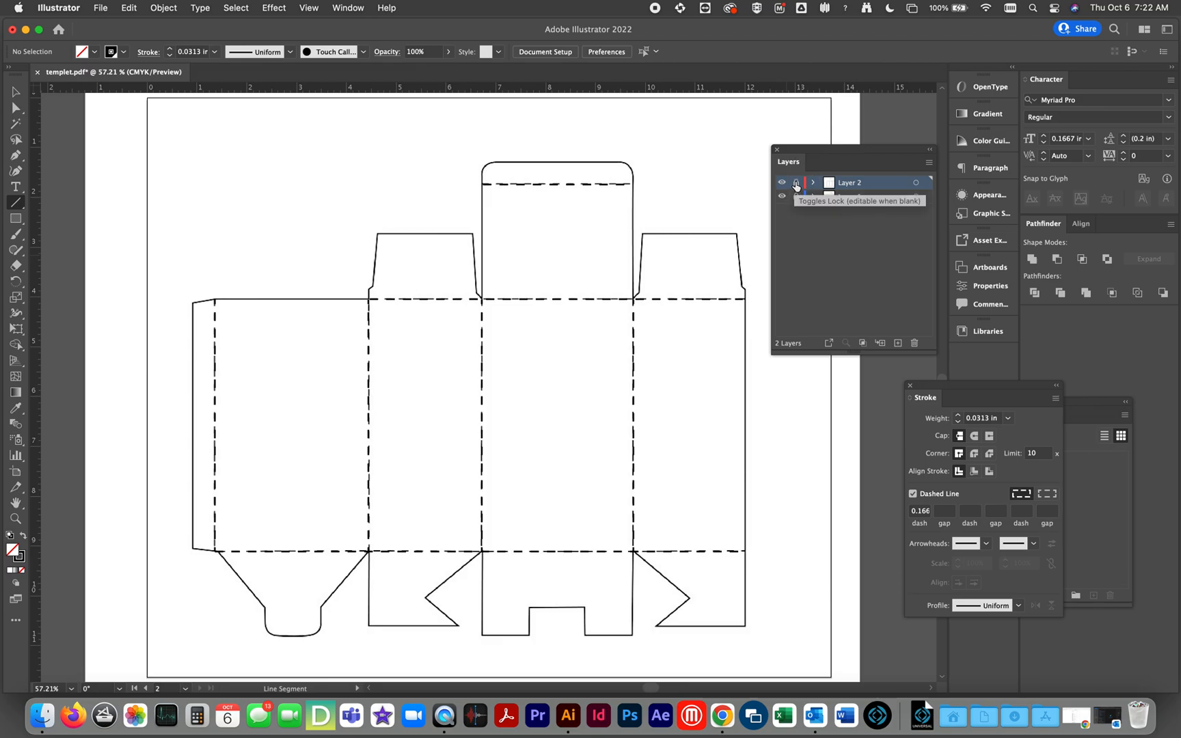
- Lock Layer 2 with the traced folds and add a new layer above it
click(899, 344)
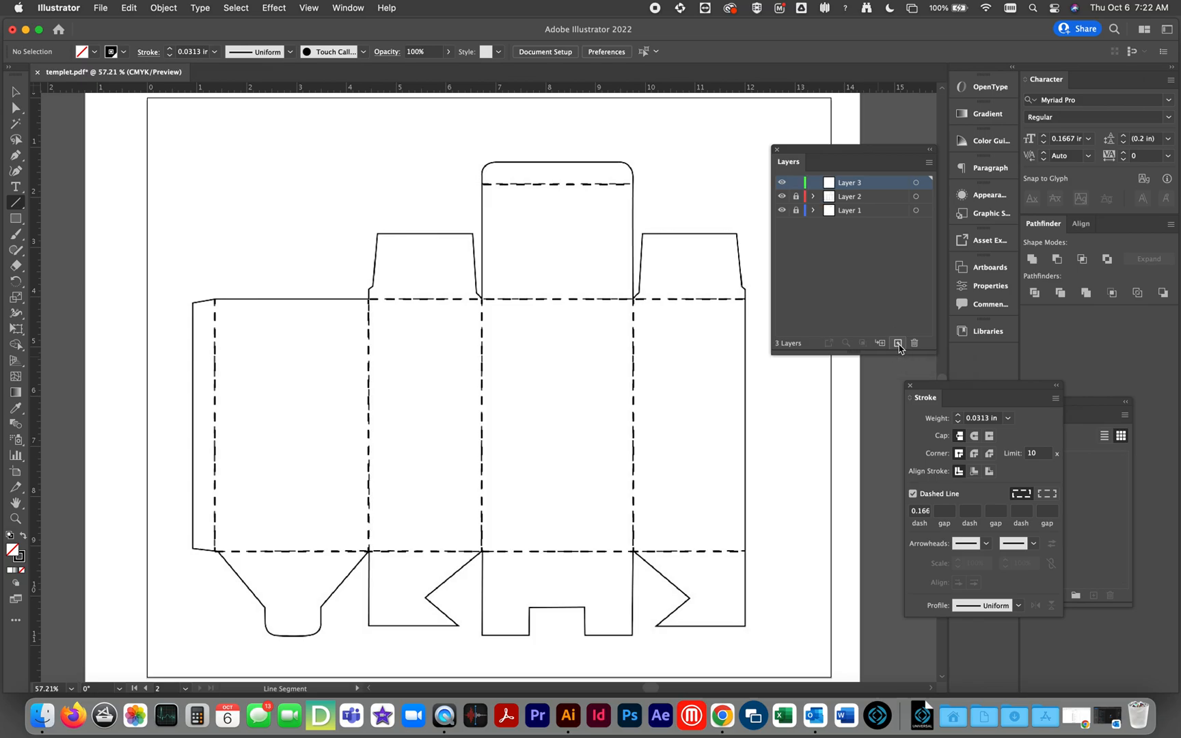
- Hide Layer 2 and start a Pen tool outline on Layer 3 along the side glue flap's outer and lower edges
click(782, 197)
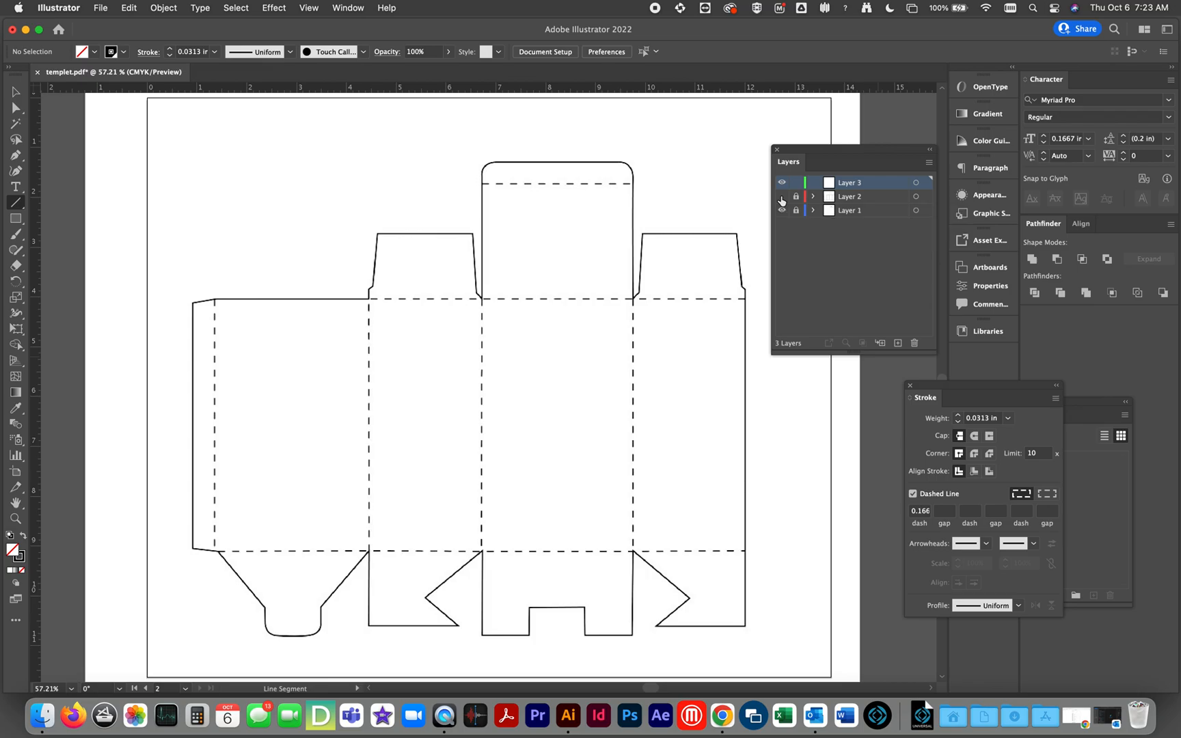
click(15, 158)
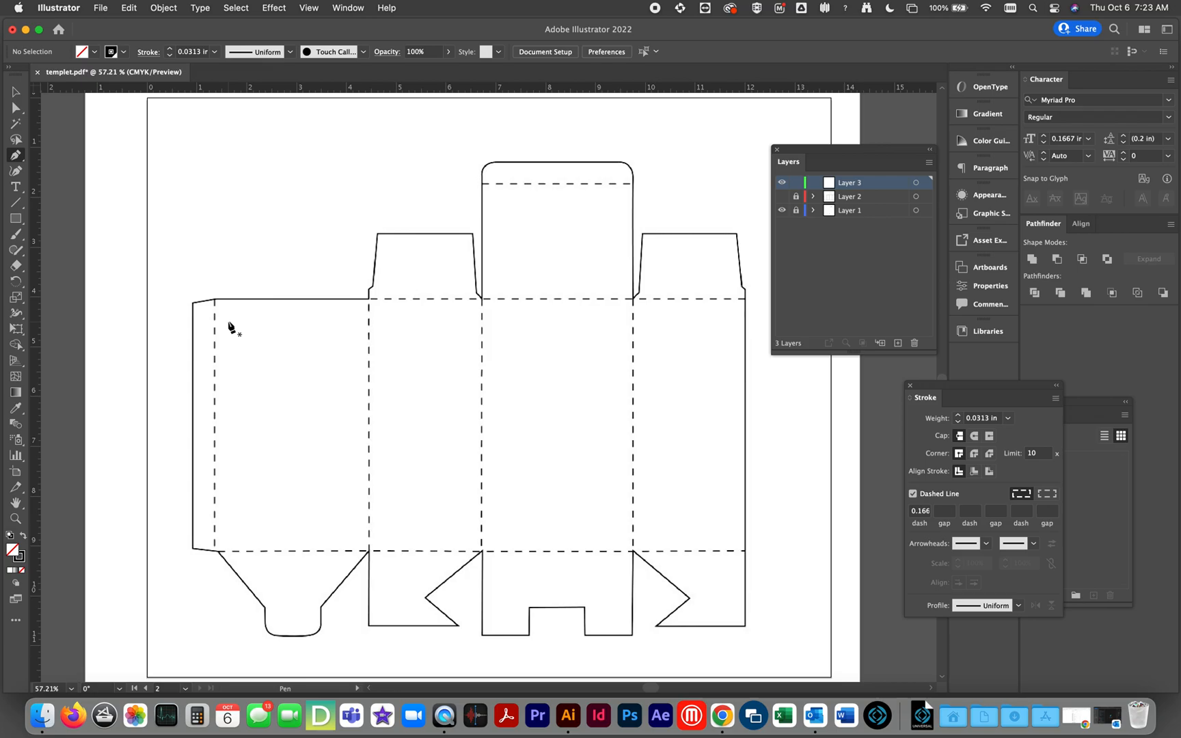
click(193, 303)
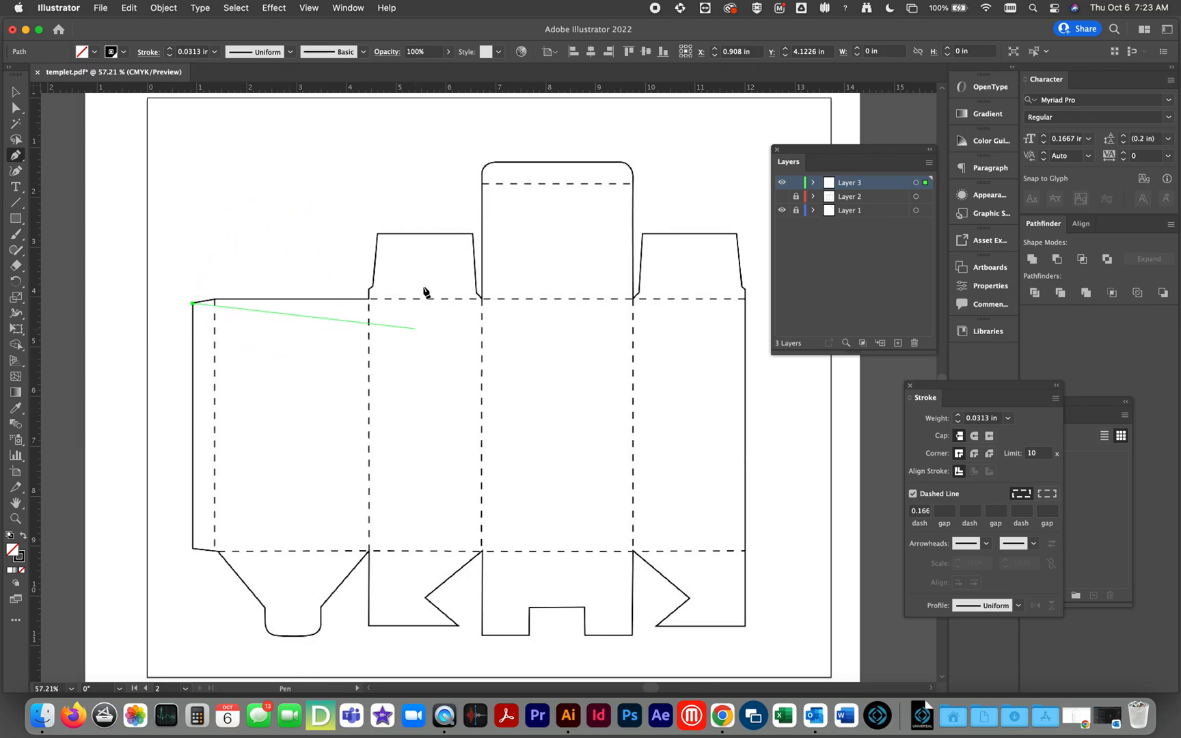
click(193, 549)
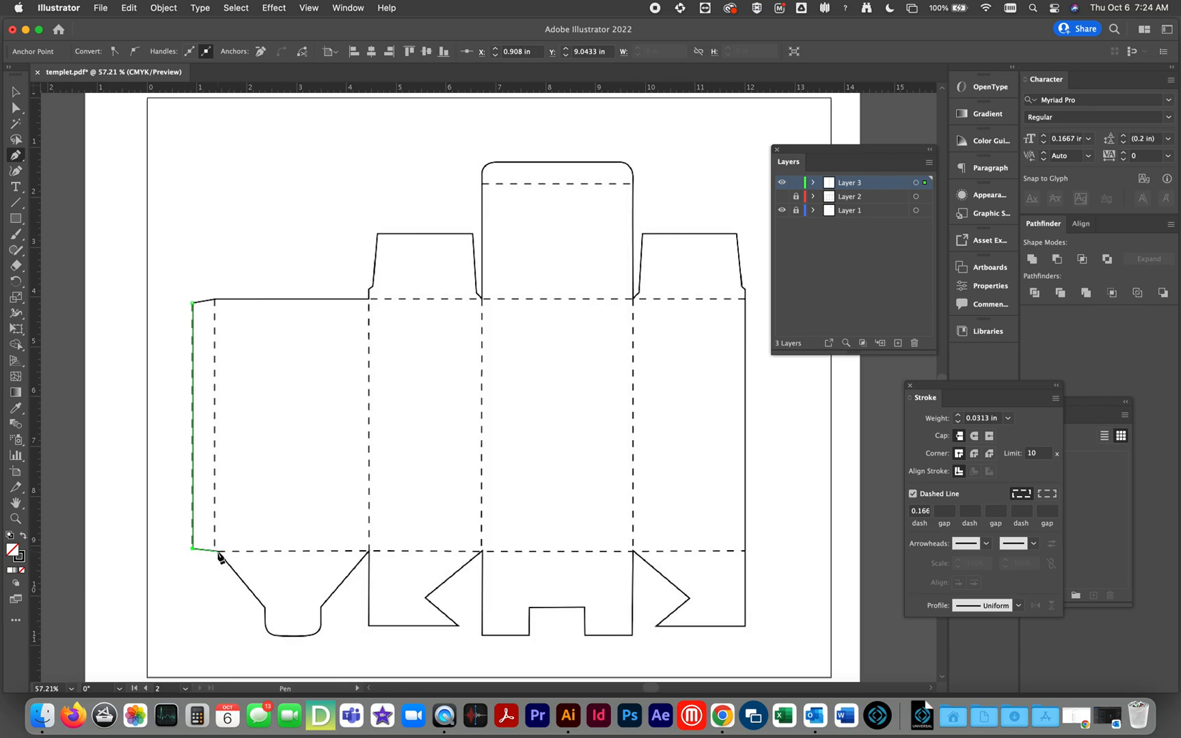
click(218, 552)
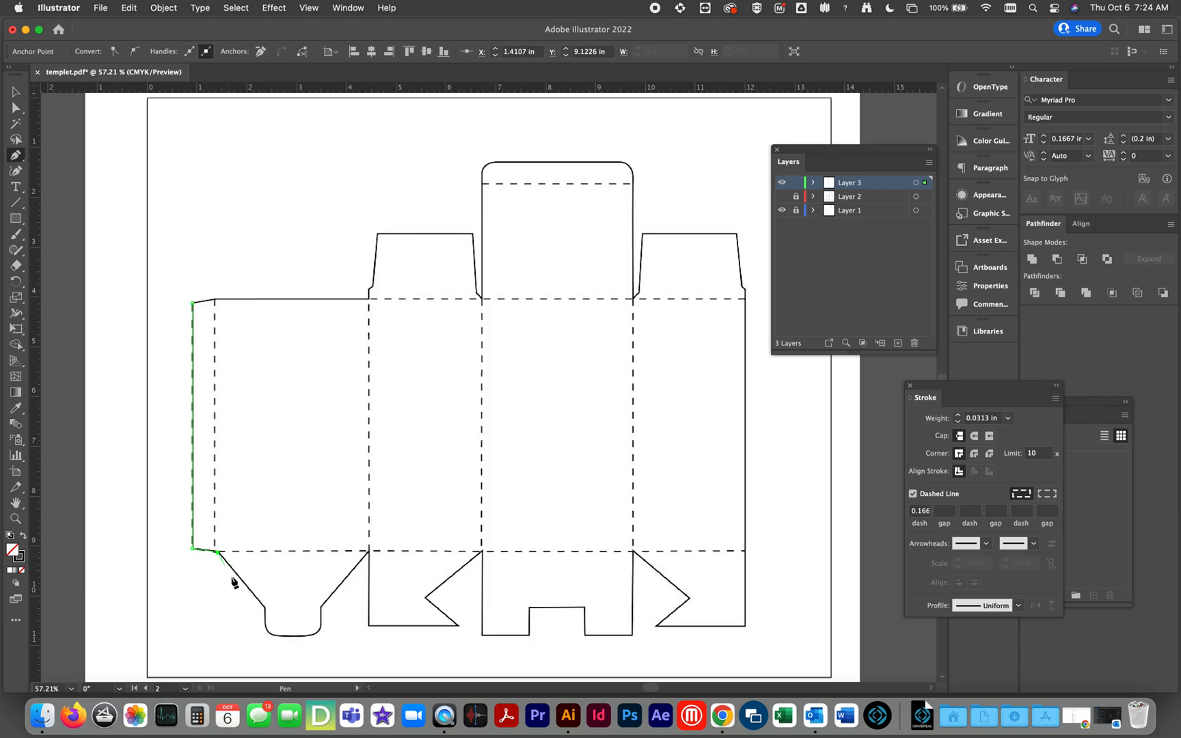
- Continue the outline around the first panel's tapered bottom flap, with curved points at its rounded end
click(266, 607)
drag(266, 637, 278, 649)
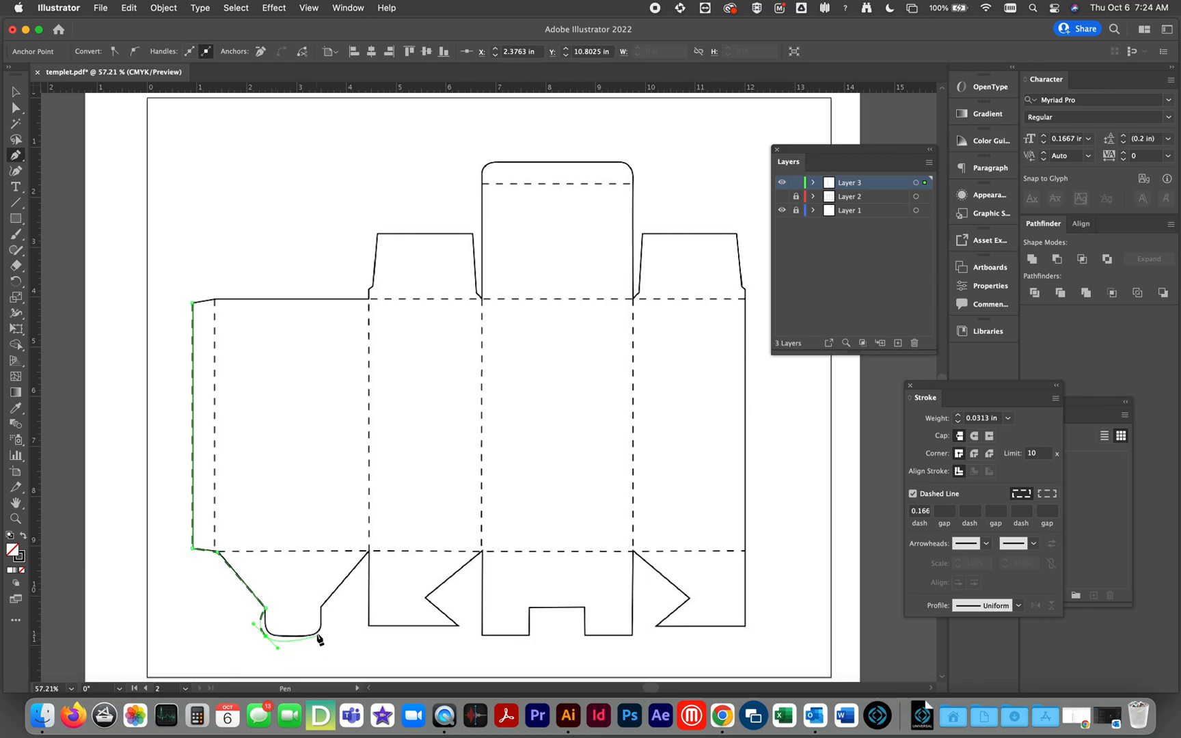
drag(320, 637, 335, 626)
drag(324, 614, 326, 616)
click(369, 550)
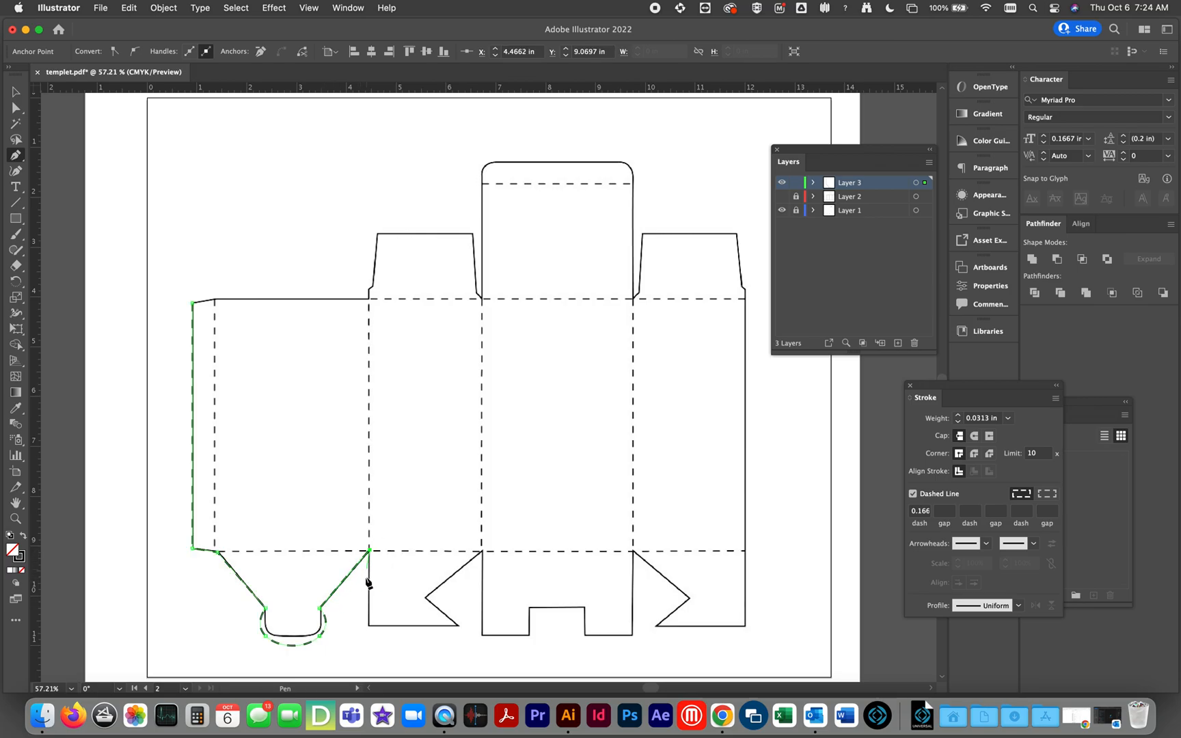
- Continue the outline around the second panel's bottom flap, including its angled notch, up to the lower fold
click(370, 625)
click(458, 625)
click(425, 598)
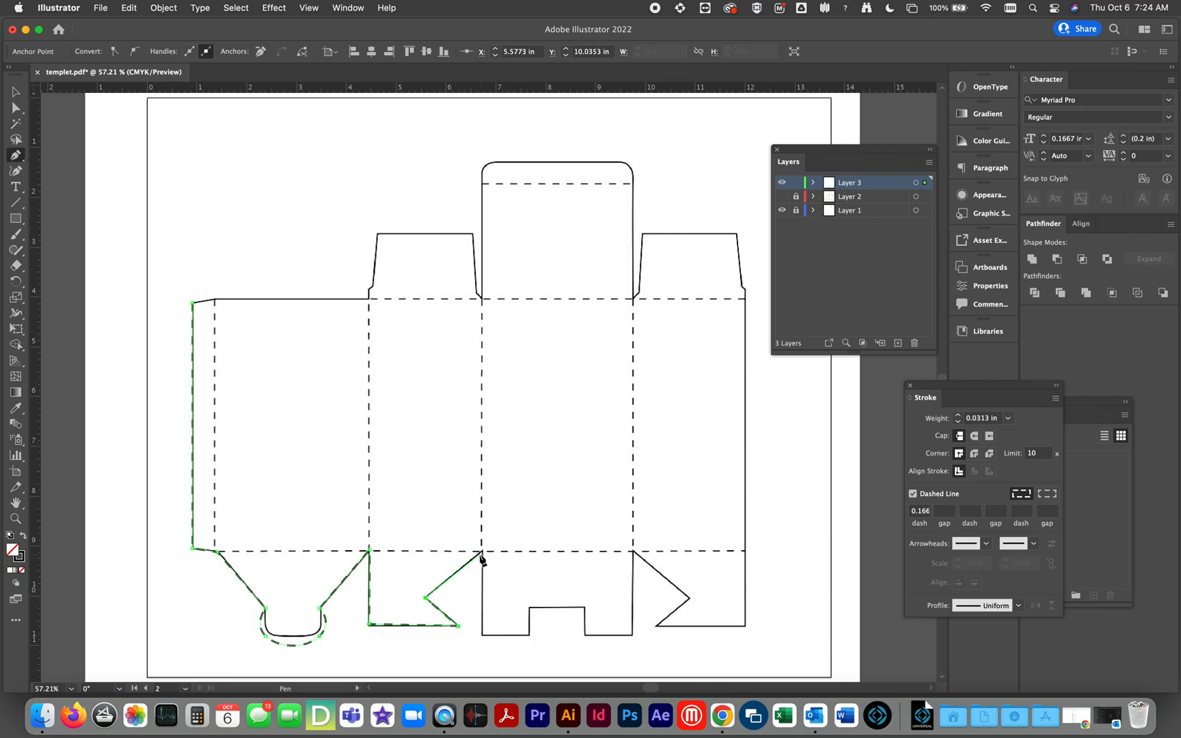
click(482, 552)
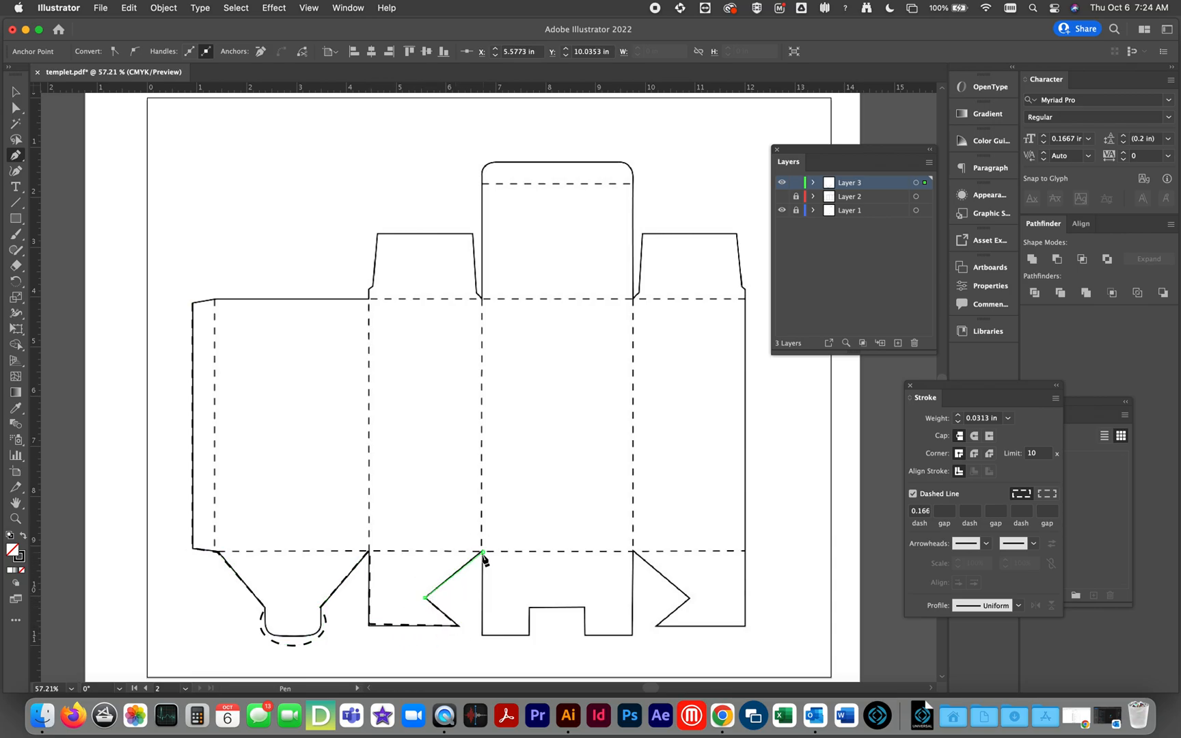
- Trace the third panel's bottom flap with its rectangular cutout, ending at the lower fold beside the fourth panel
click(482, 635)
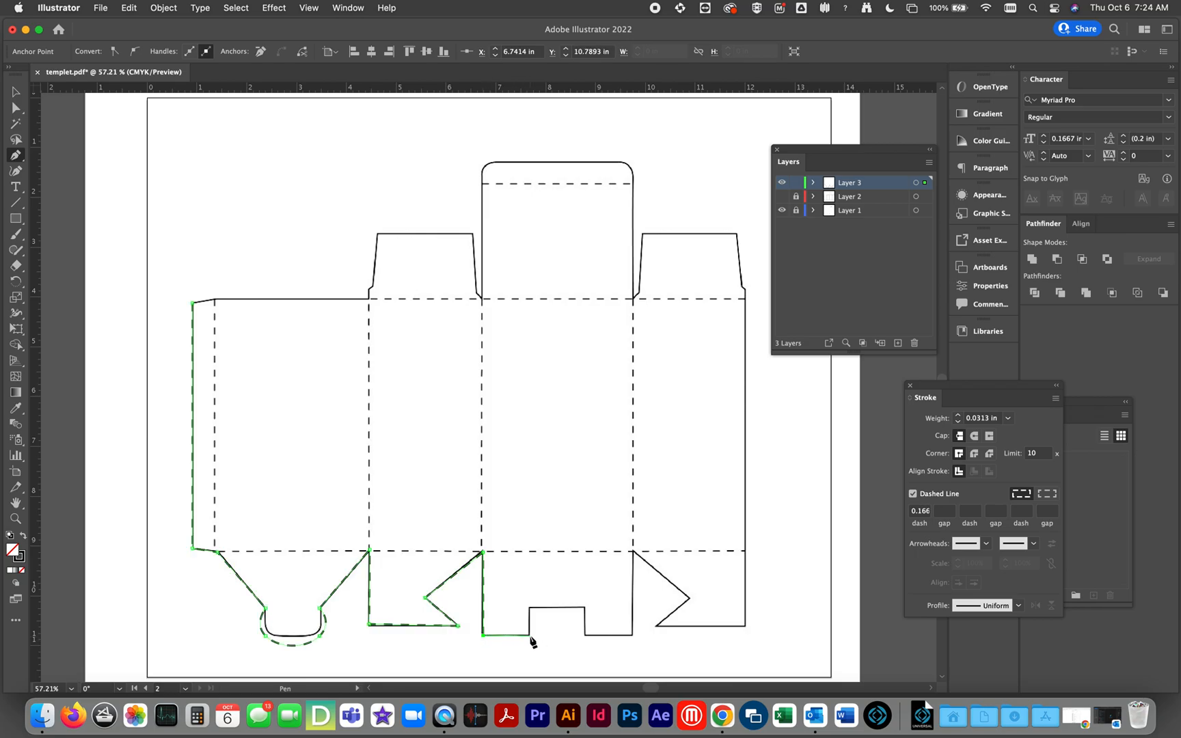
click(529, 635)
click(529, 608)
click(584, 608)
click(585, 635)
key(cmd+z)
click(585, 635)
click(632, 635)
click(632, 551)
- Trace the fourth panel's angled bottom flap and run the outline up the box's outer side edge to the upper flap
click(690, 600)
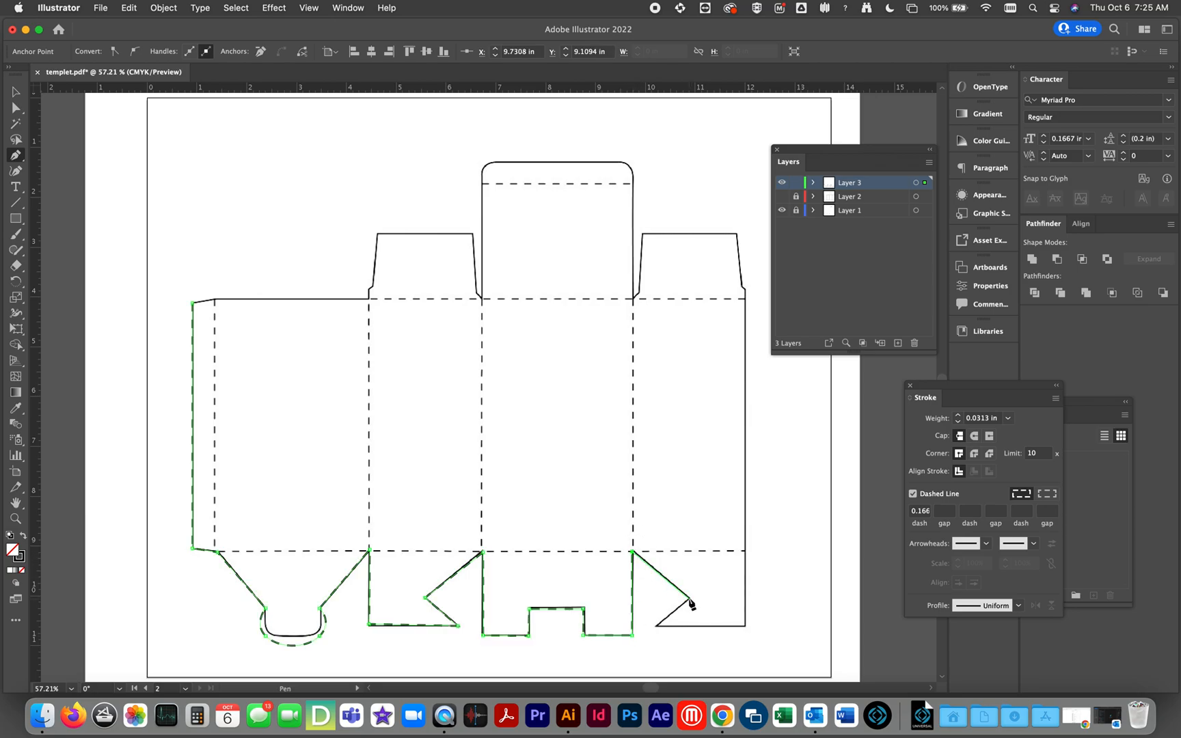
click(656, 626)
click(745, 627)
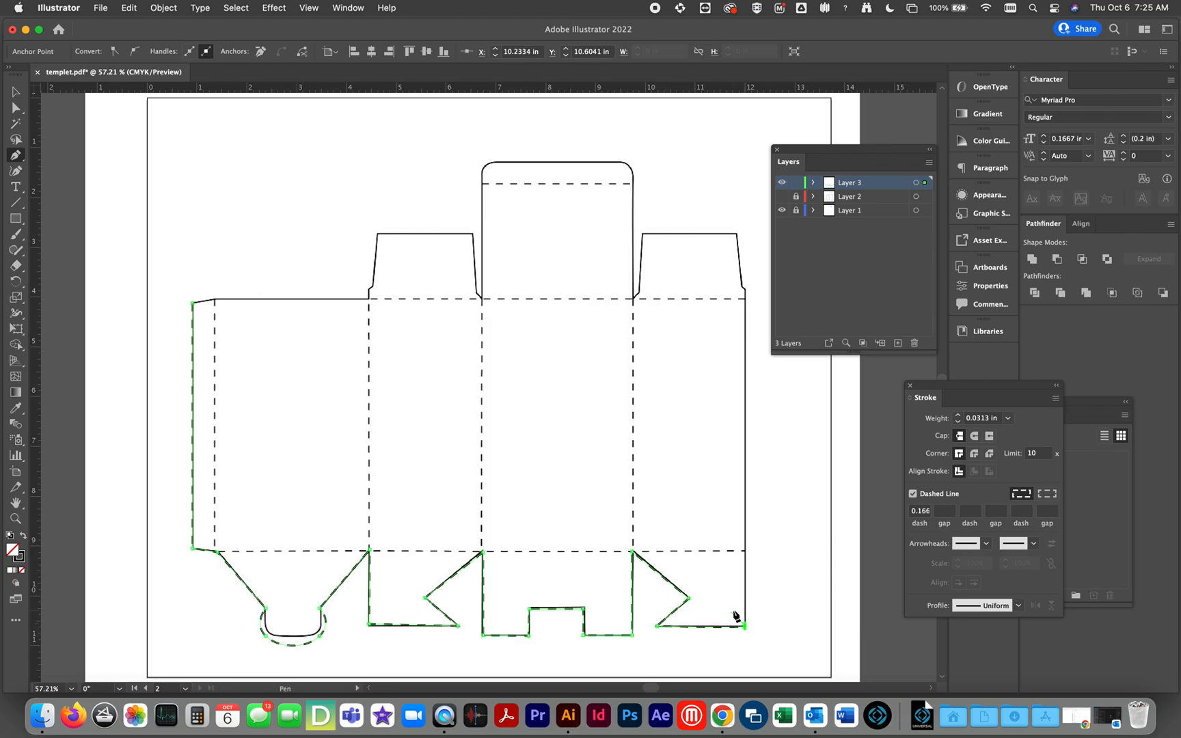
click(745, 291)
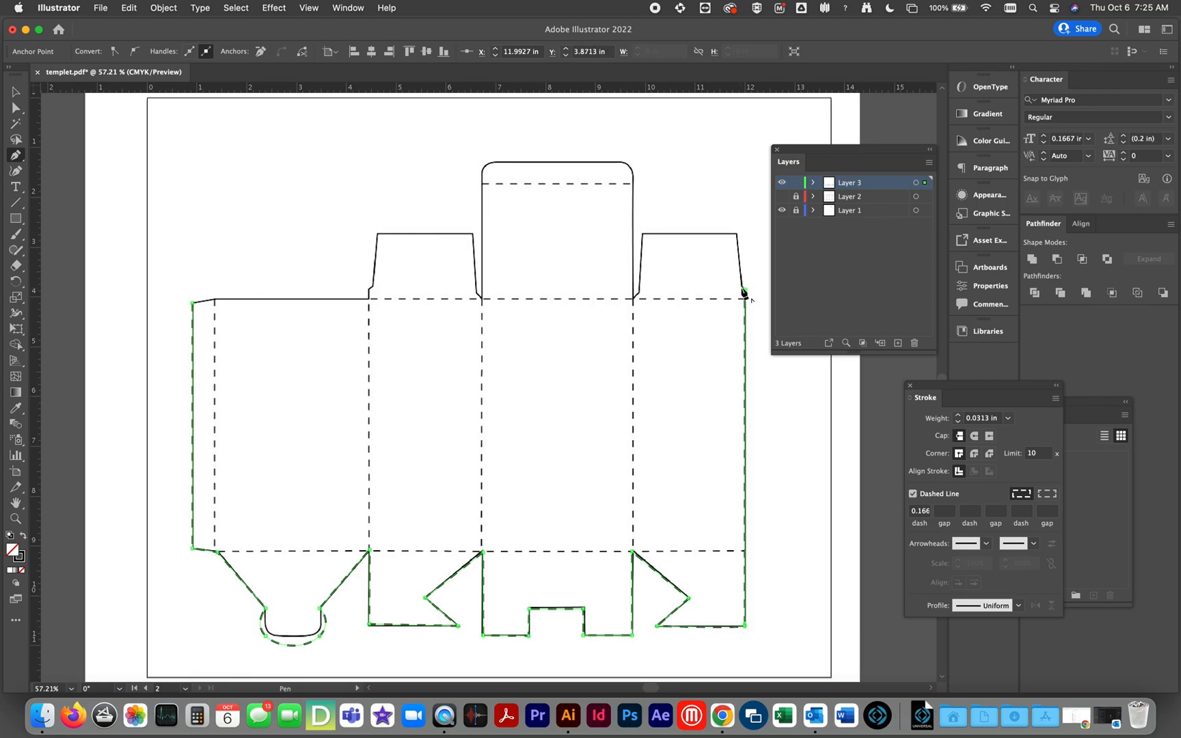
- Continue the outline around the fourth panel's tapered upper side flap to the third panel's fold corner
click(739, 235)
click(643, 233)
click(639, 294)
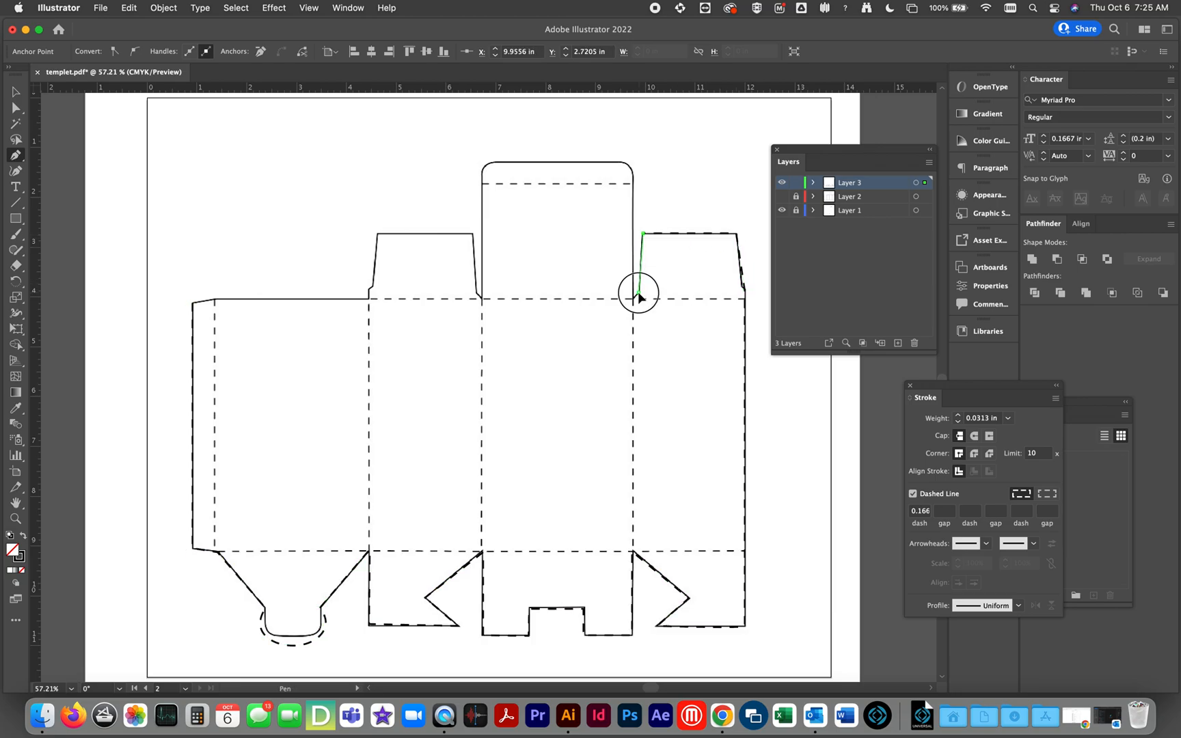
click(633, 299)
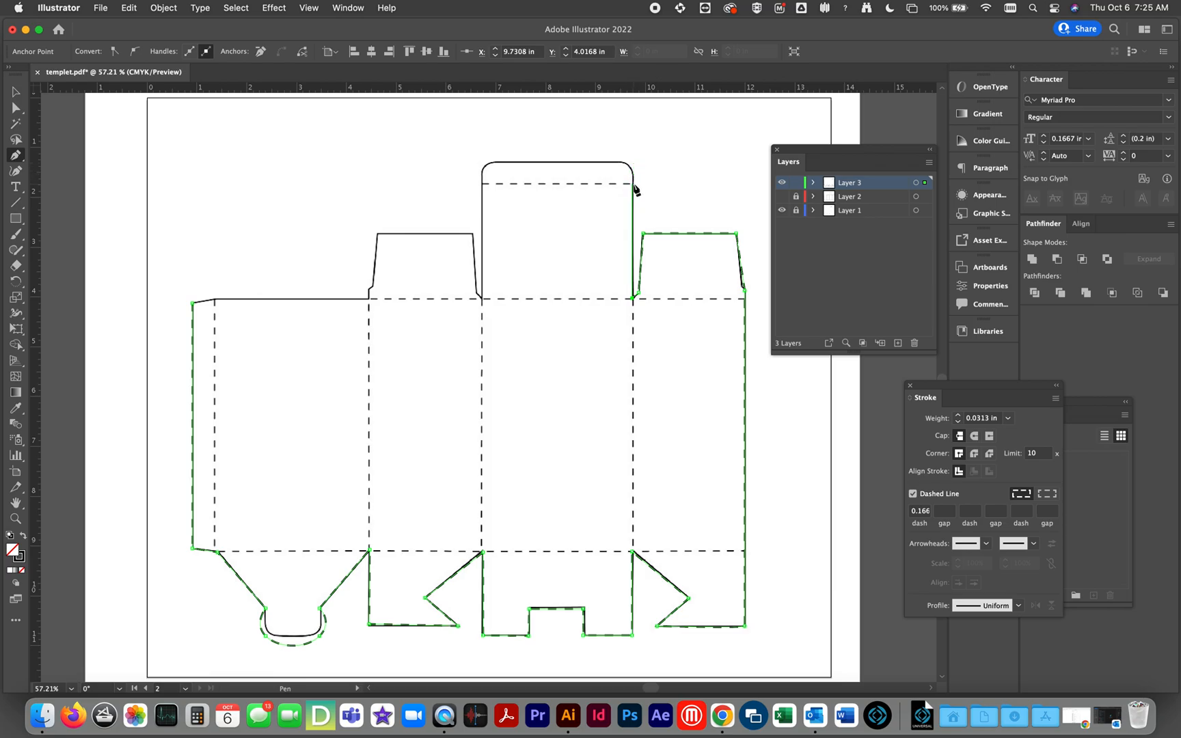
- Trace the third panel's tall lid and tuck flap, with curved points at both rounded corners, down to the upper fold
click(633, 184)
drag(633, 166, 615, 151)
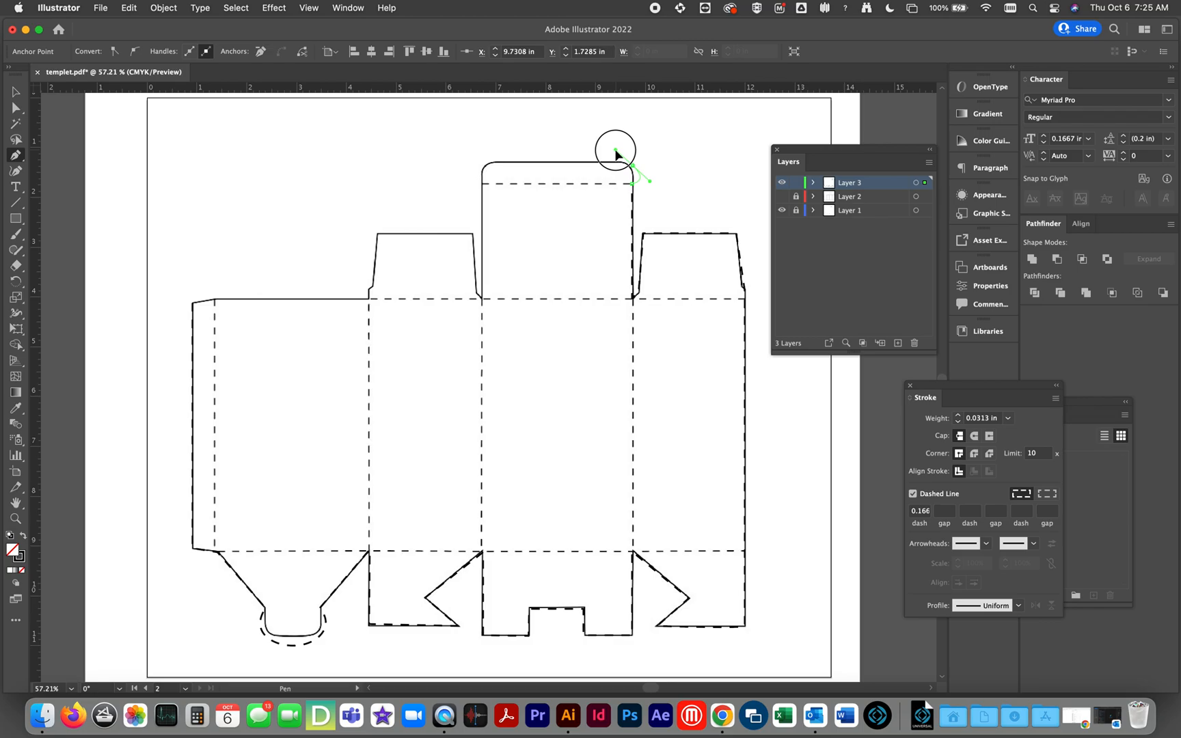
drag(615, 152, 615, 150)
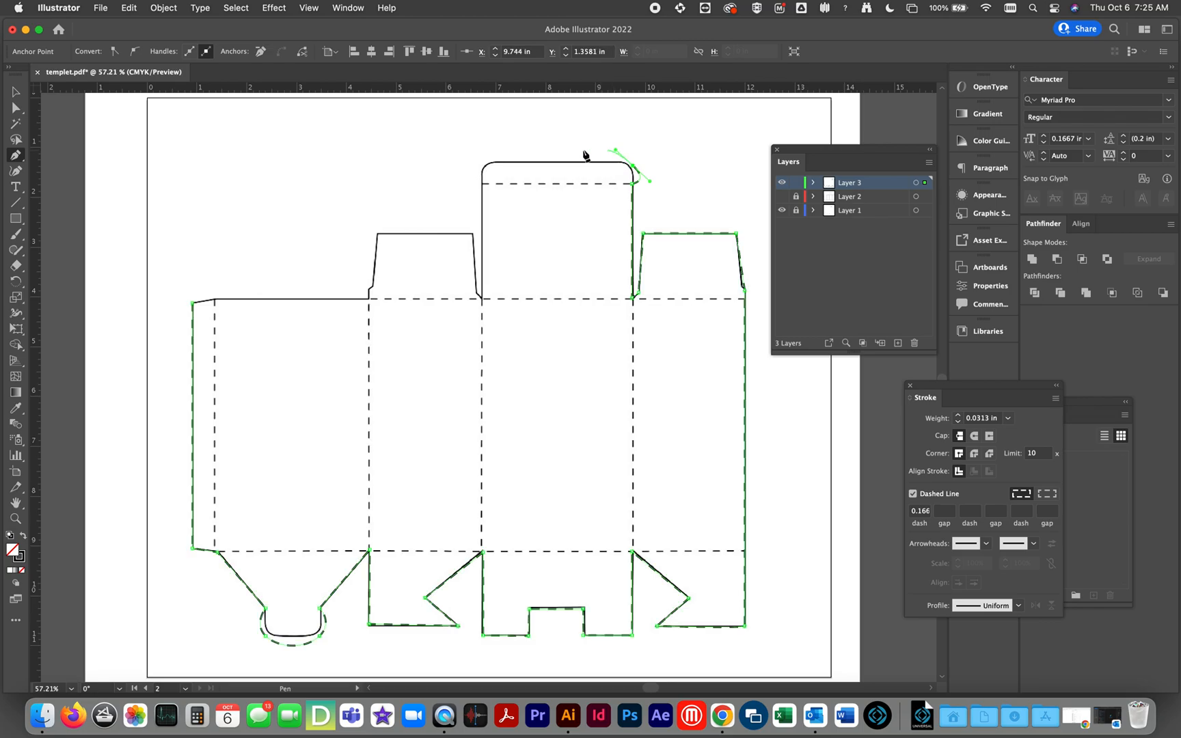
click(481, 161)
drag(481, 162, 467, 176)
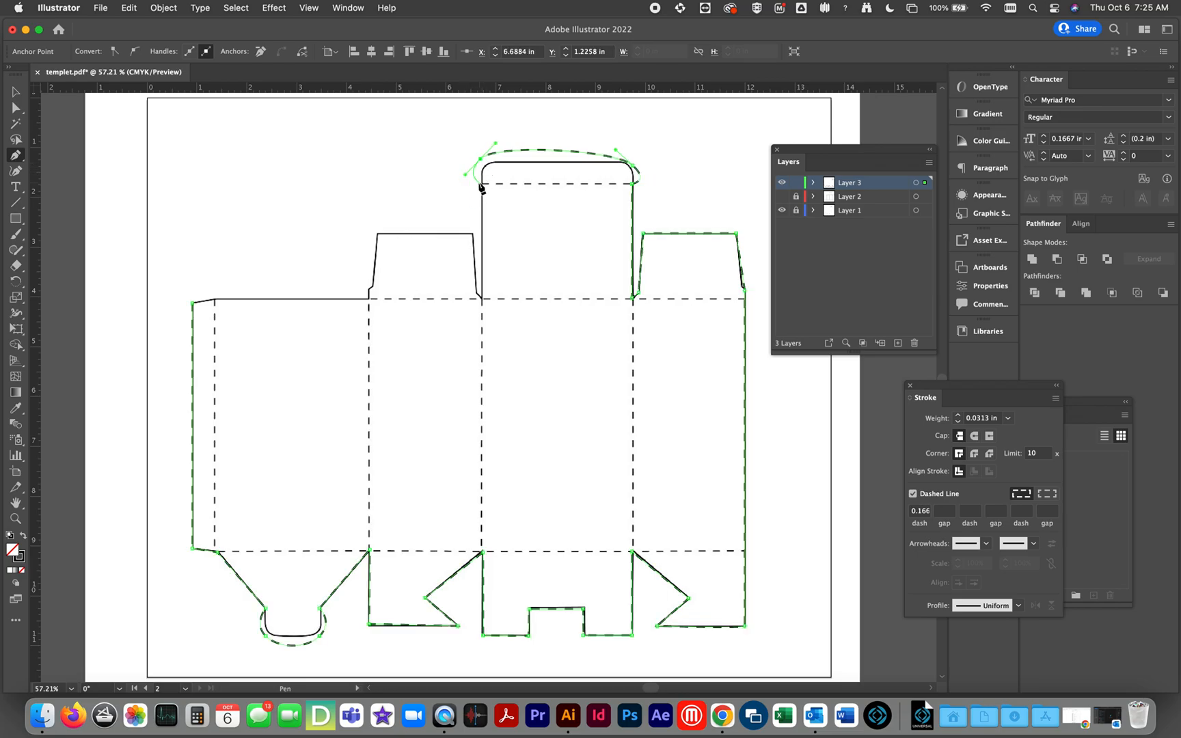
click(482, 184)
click(482, 300)
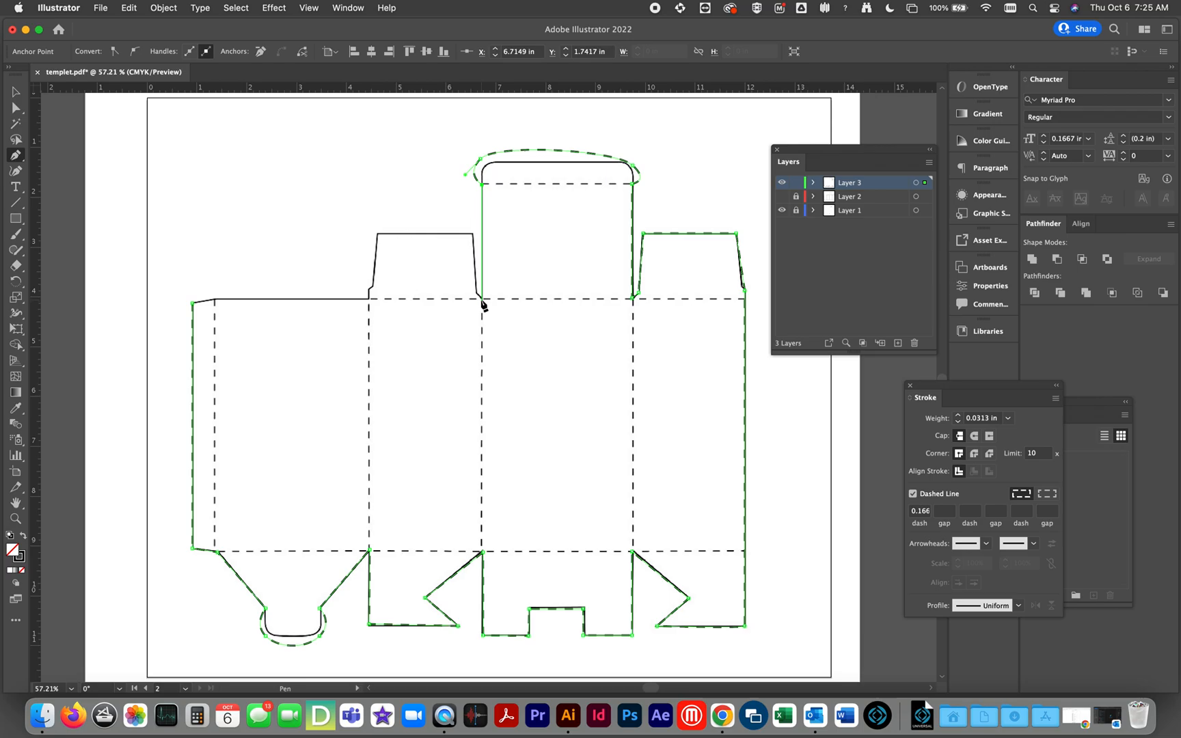
click(481, 301)
- Trace the second panel's upper side flap and close the outline along the first panel's upper edge and the glue flap
click(477, 294)
click(473, 235)
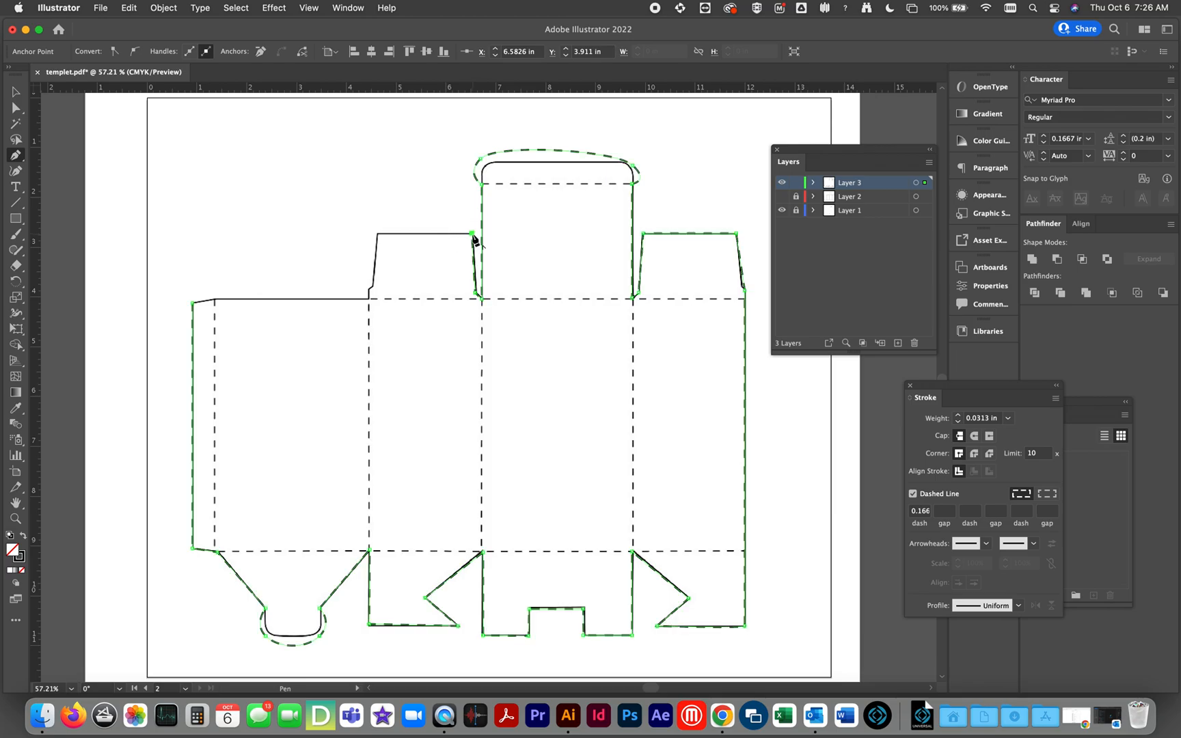
click(379, 235)
click(373, 288)
click(369, 296)
click(214, 299)
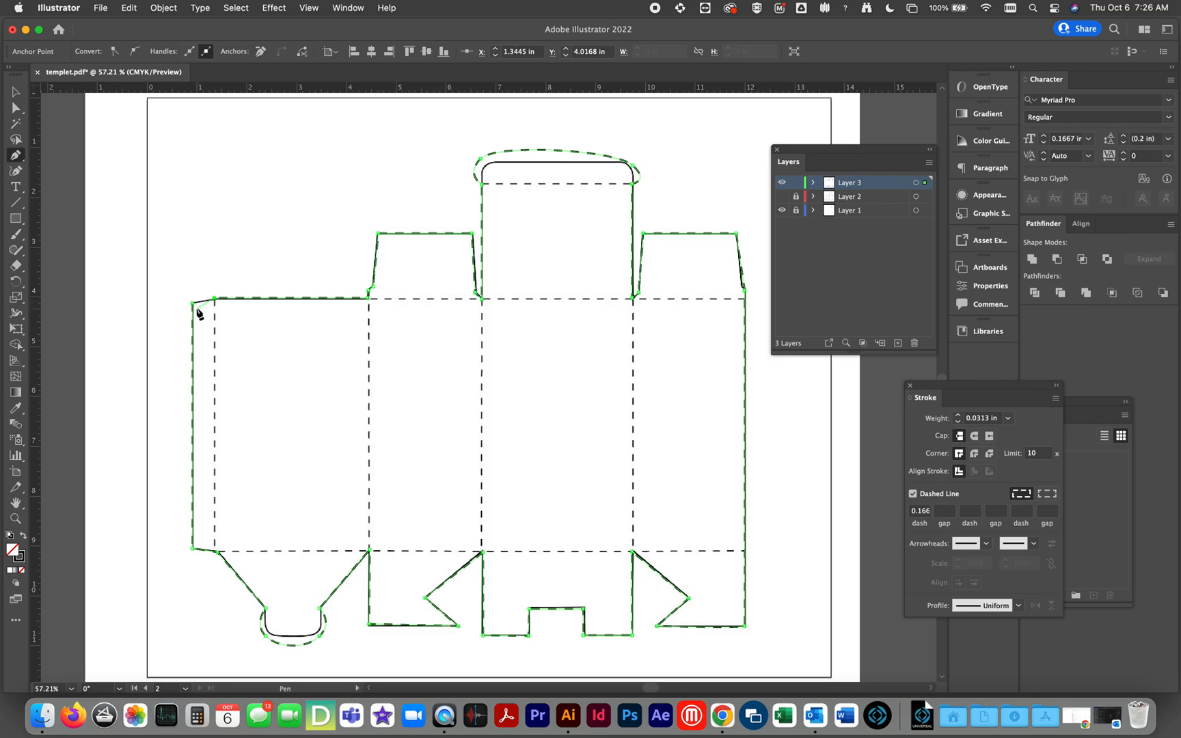
click(192, 303)
- Hide Layer 1 while changing the outline from a dashed to a solid stroke, show the template again, and deselect the path
click(15, 110)
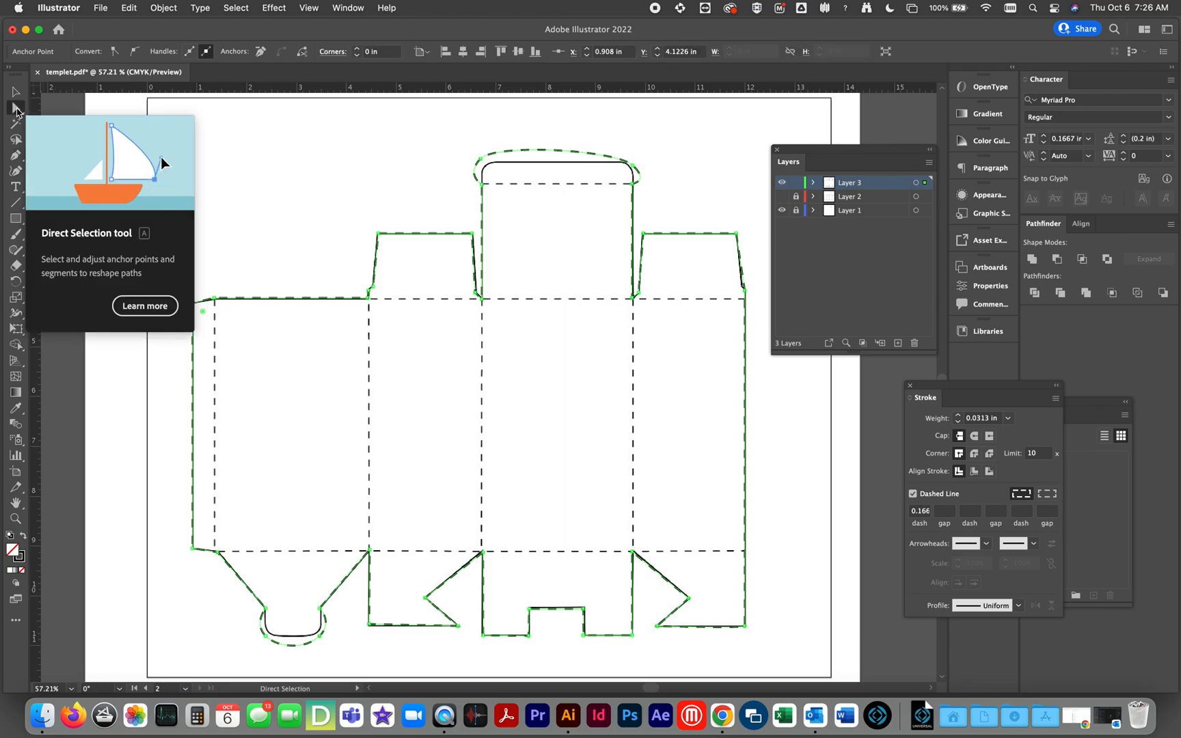
click(782, 210)
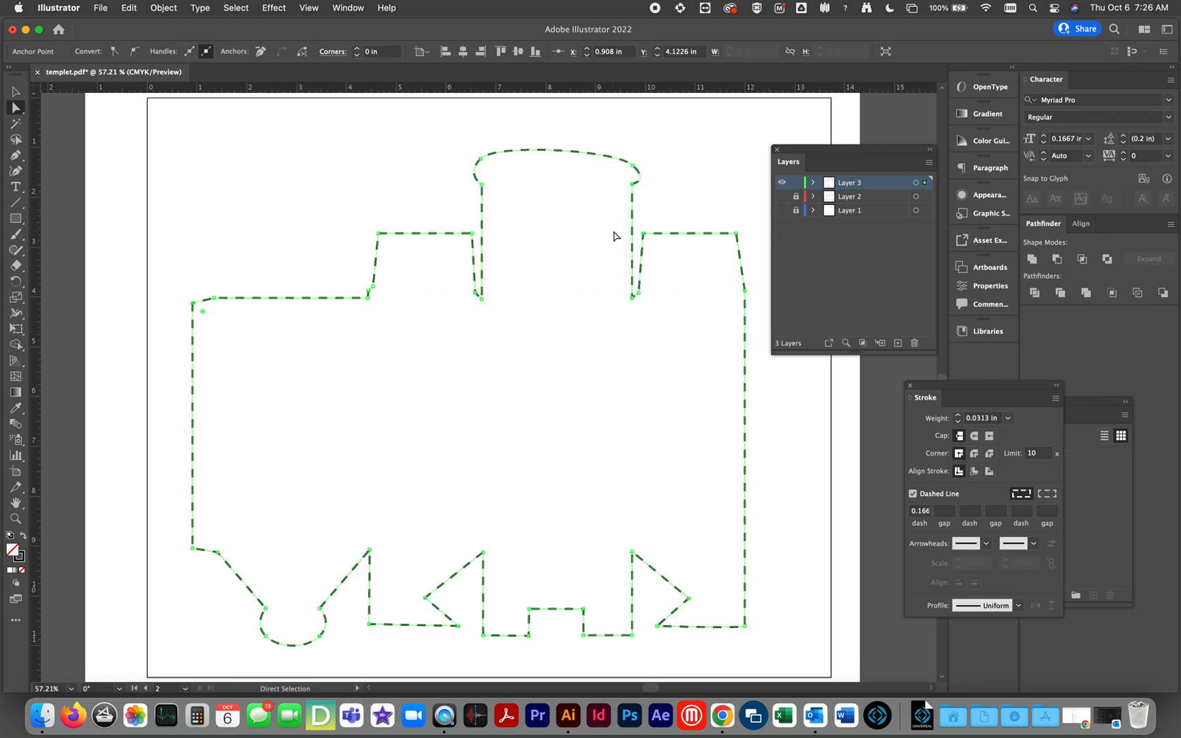
mouse_move(981, 390)
mouse_down()
mouse_move(212, 308)
mouse_move(268, 229)
mouse_up()
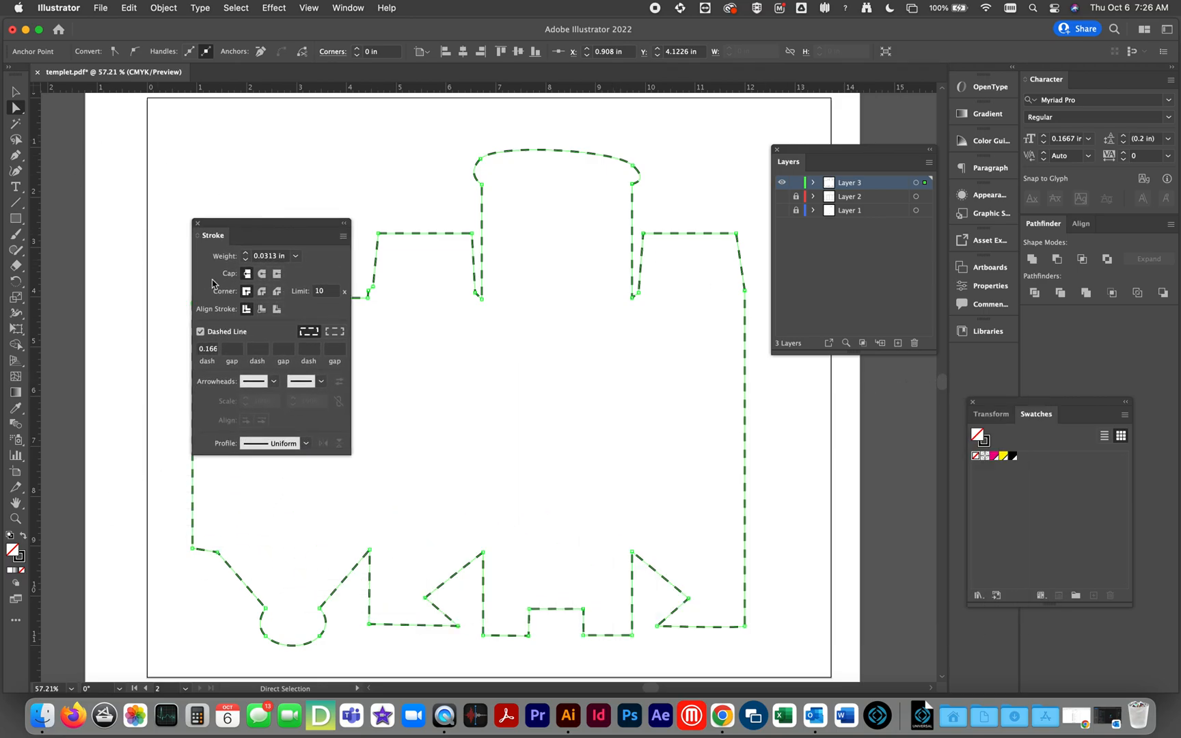
click(200, 332)
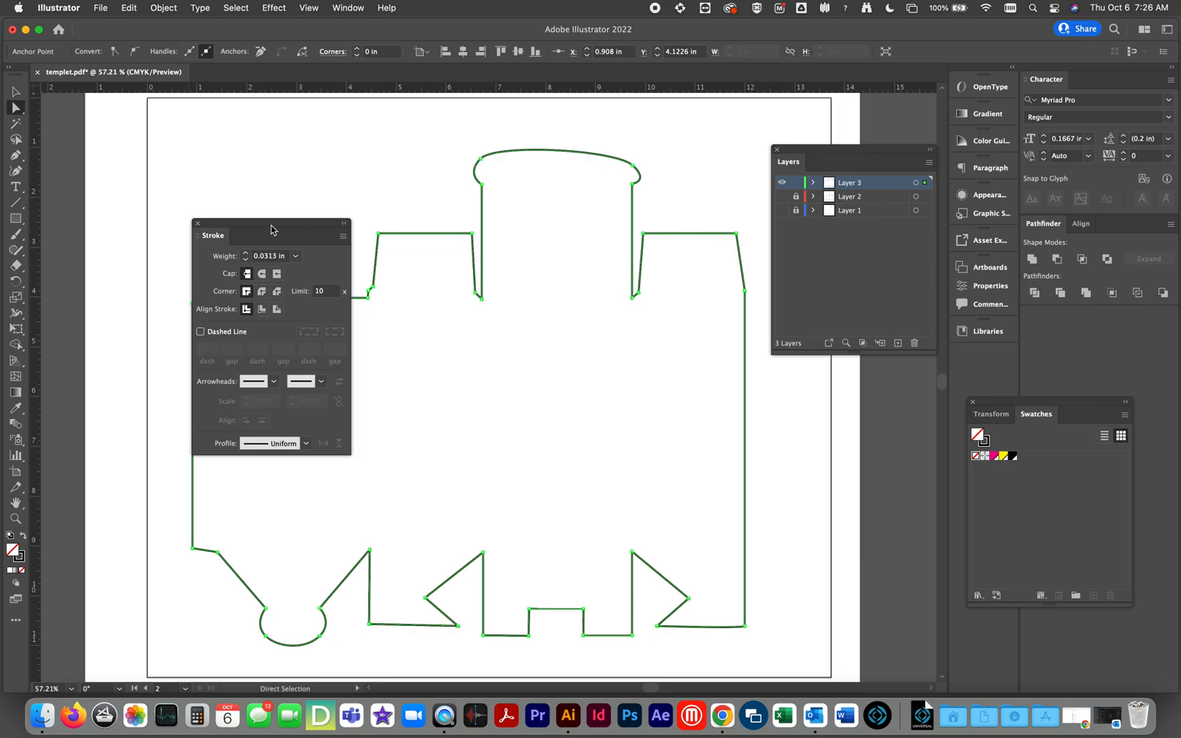
mouse_move(257, 227)
mouse_down()
mouse_move(854, 438)
mouse_move(893, 391)
mouse_up()
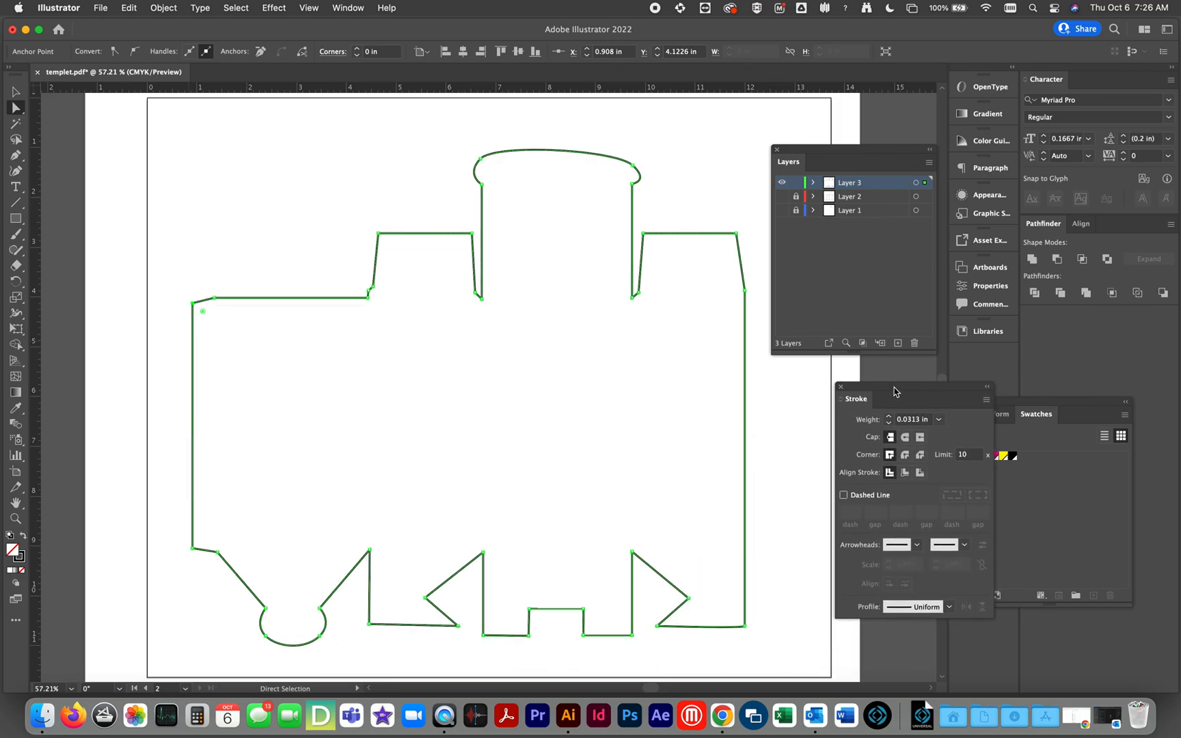
click(782, 211)
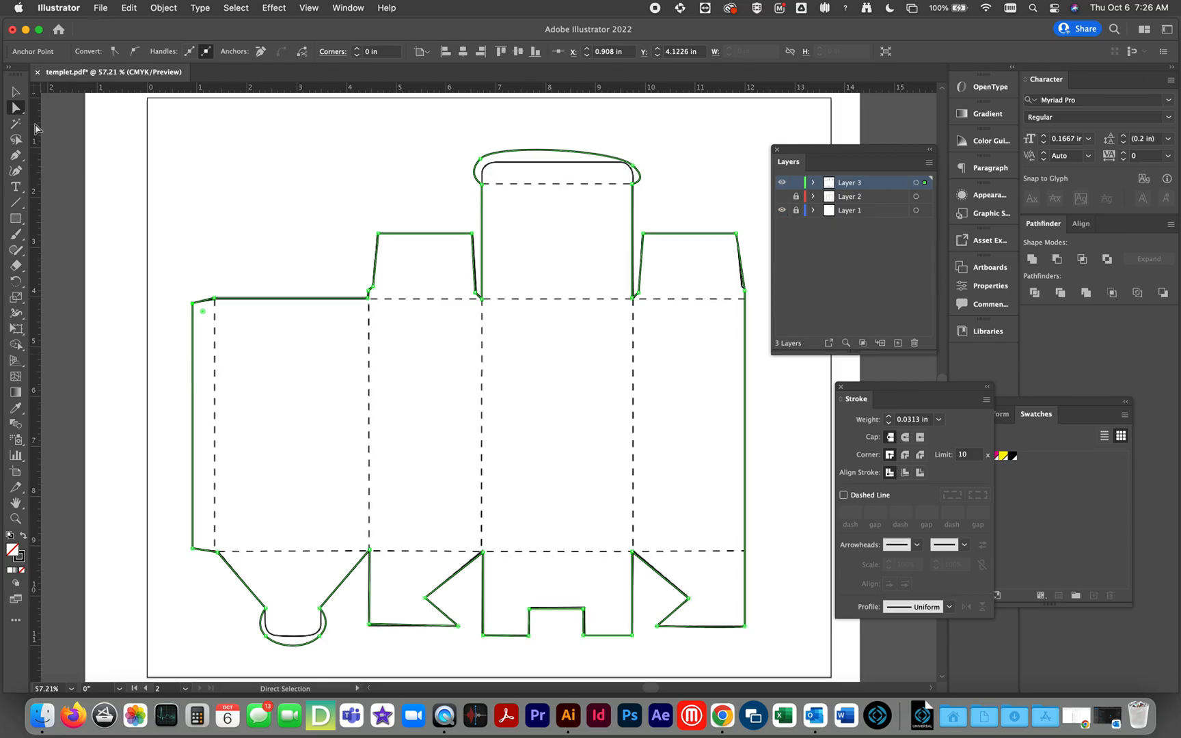
click(317, 178)
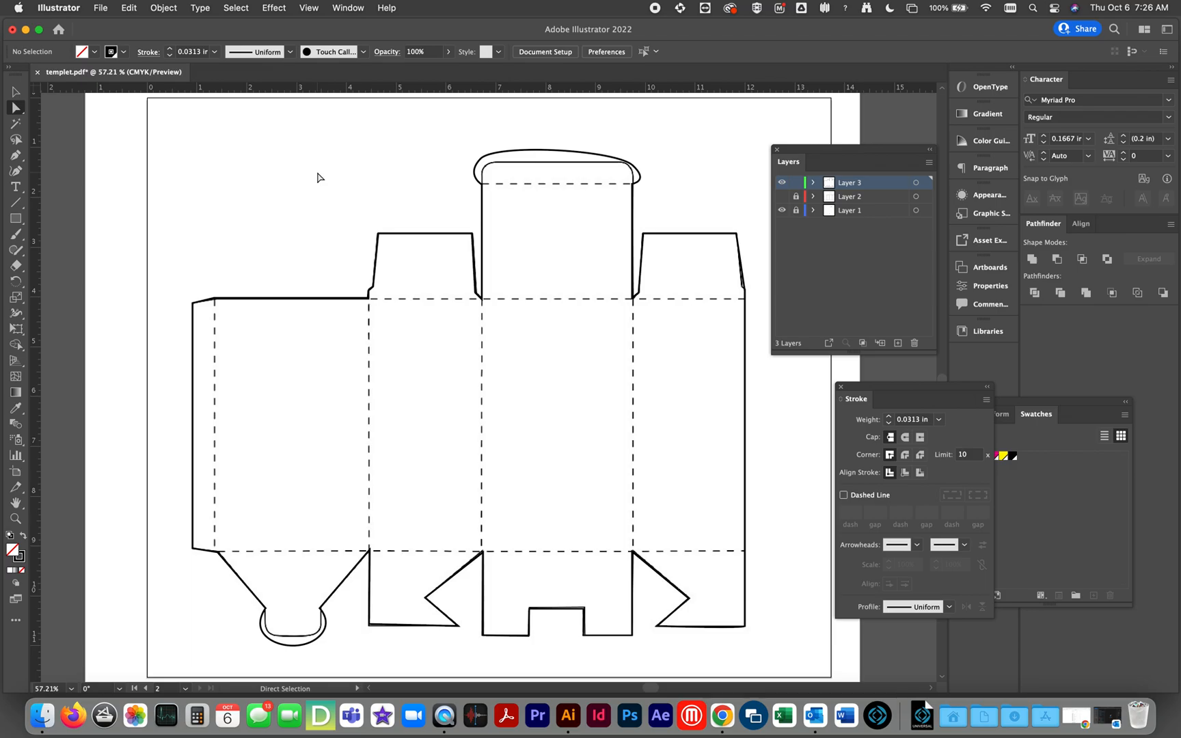
- Reshape the tuck flap's two rounded corners with the Direct Selection tool, moving their anchors and handles towards the template
click(492, 161)
click(482, 163)
mouse_move(482, 163)
mouse_down()
mouse_move(475, 177)
mouse_move(492, 160)
mouse_up()
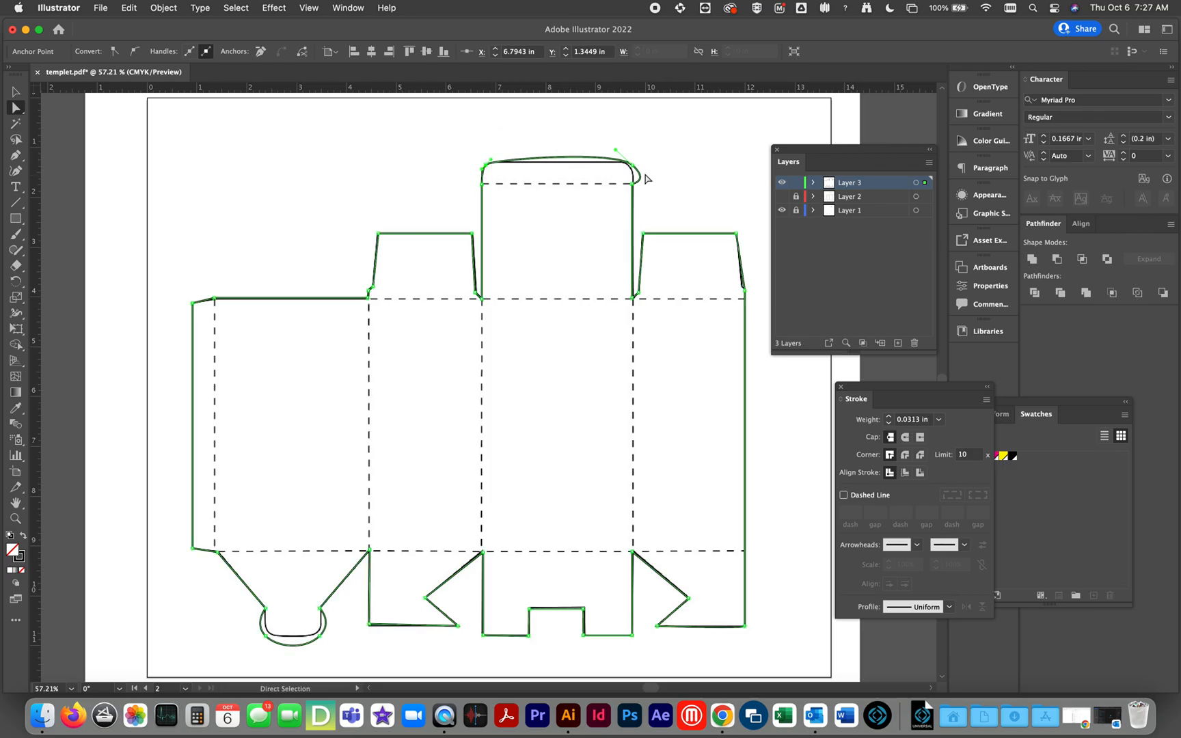
mouse_move(647, 175)
mouse_down()
mouse_move(621, 158)
mouse_move(649, 185)
mouse_move(633, 169)
mouse_up()
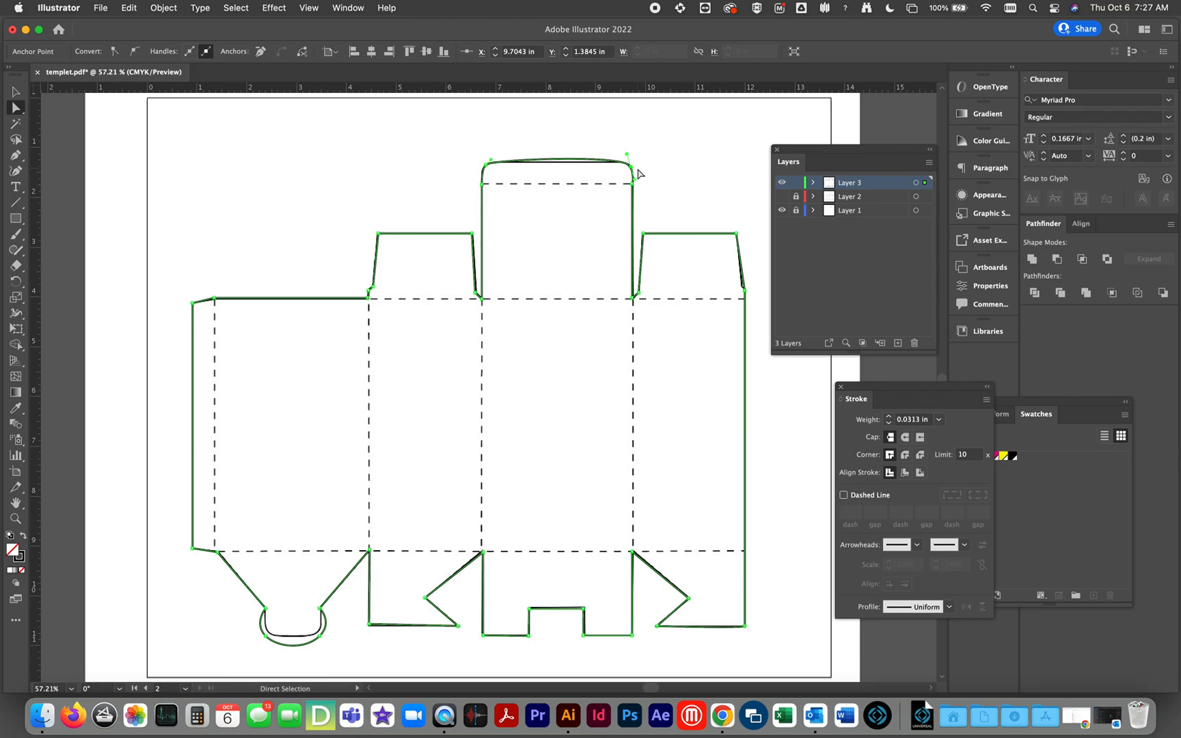
click(491, 162)
drag(491, 162, 503, 155)
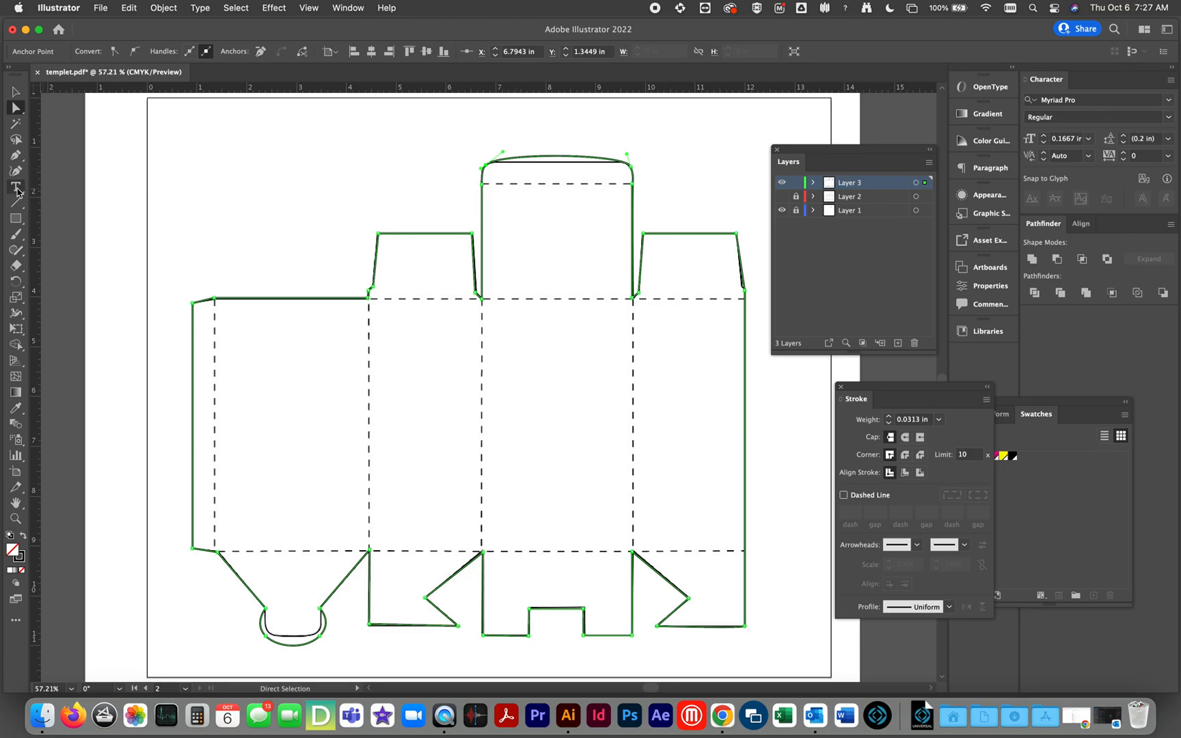
- Flatten the tuck flap's top edge by adjusting both corners' direction handles with the Anchor Point tool, and hide Layer 1
click(16, 156)
drag(16, 156, 60, 204)
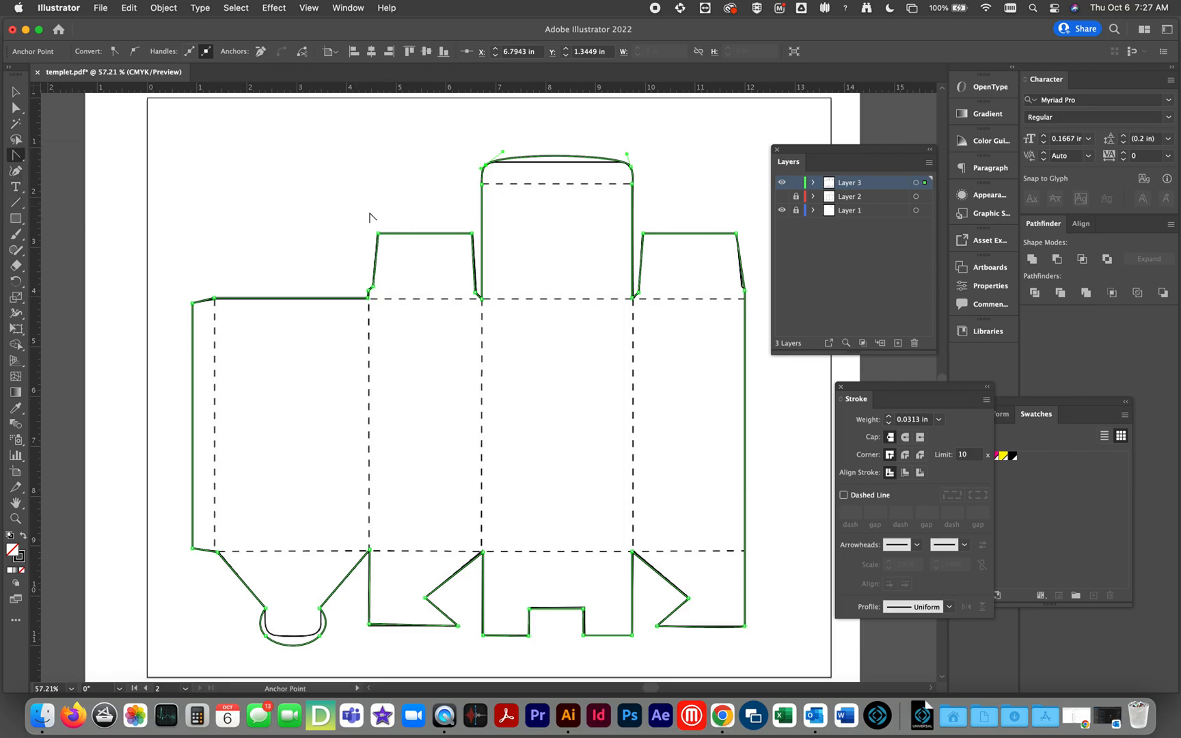
click(503, 154)
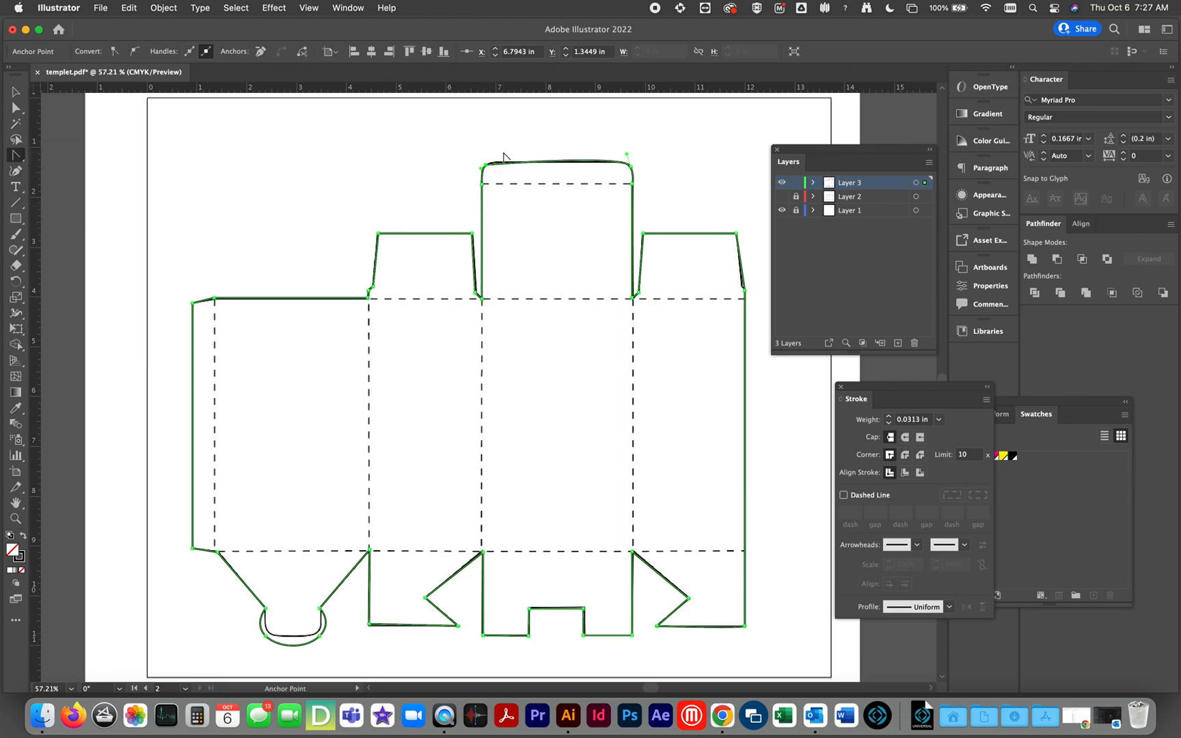
click(627, 155)
key(a)
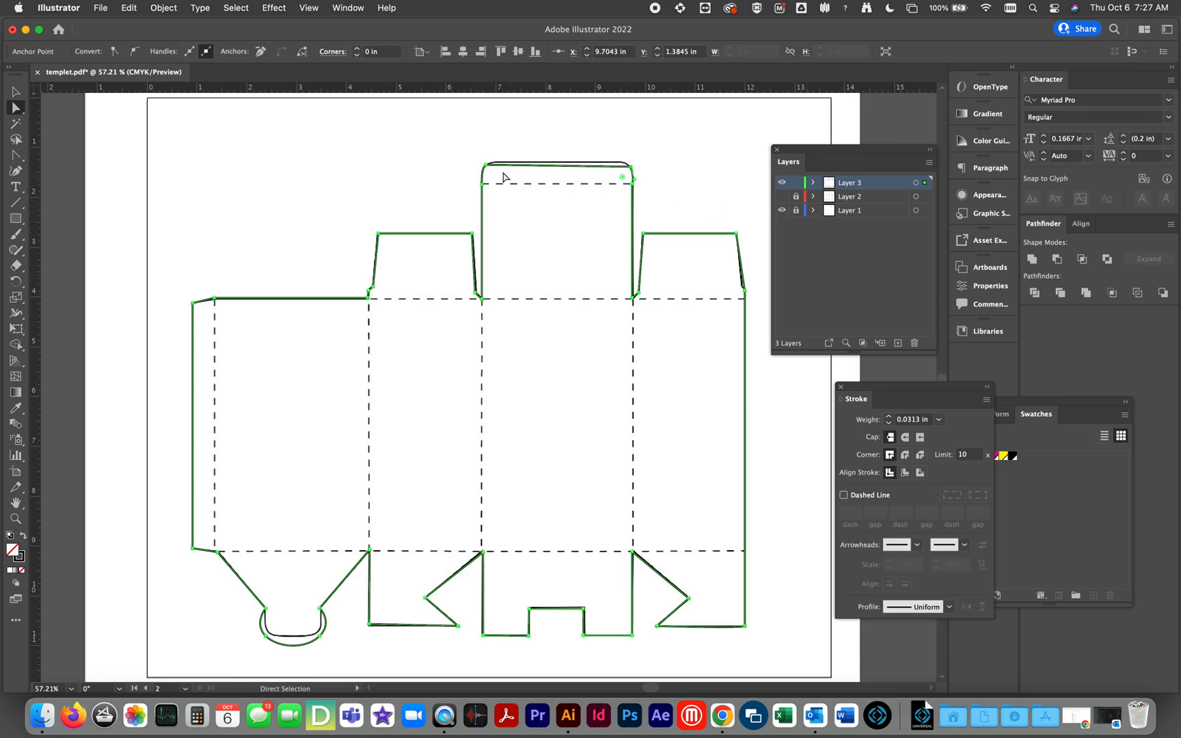
click(782, 211)
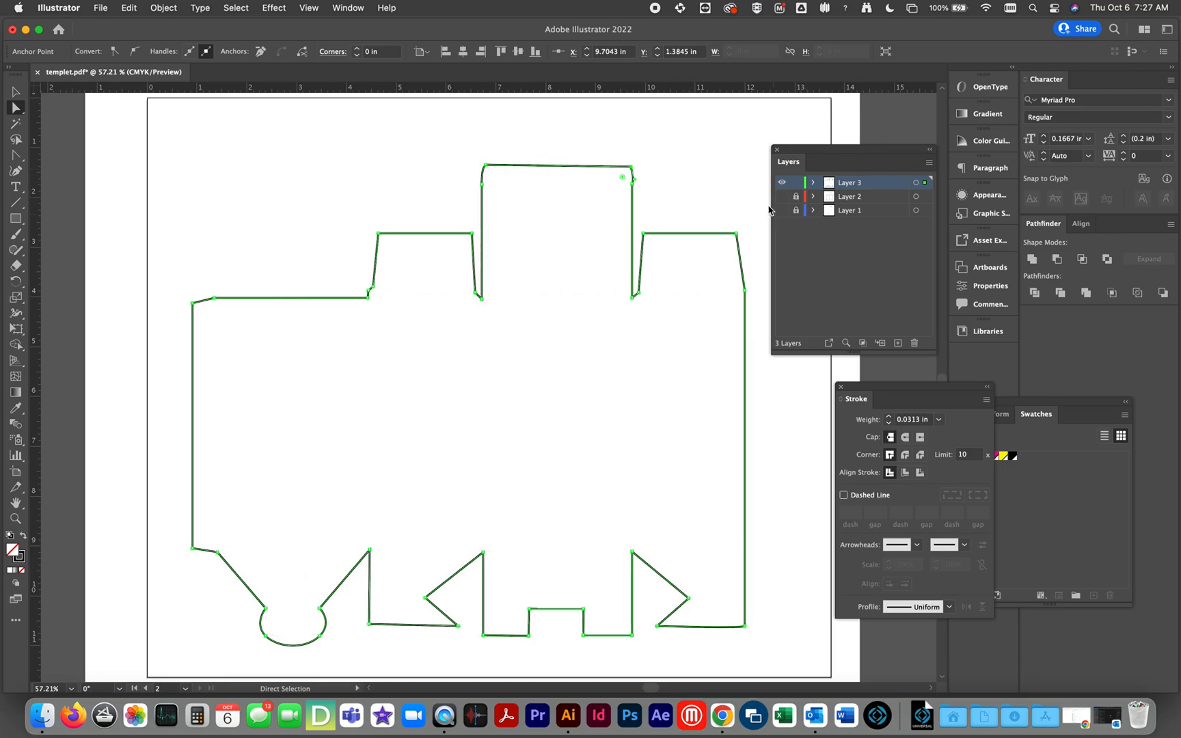
- Show Layer 1, move the tuck flap's two upper corner anchors onto the template with the Direct Selection tool, and hide Layer 1
click(683, 184)
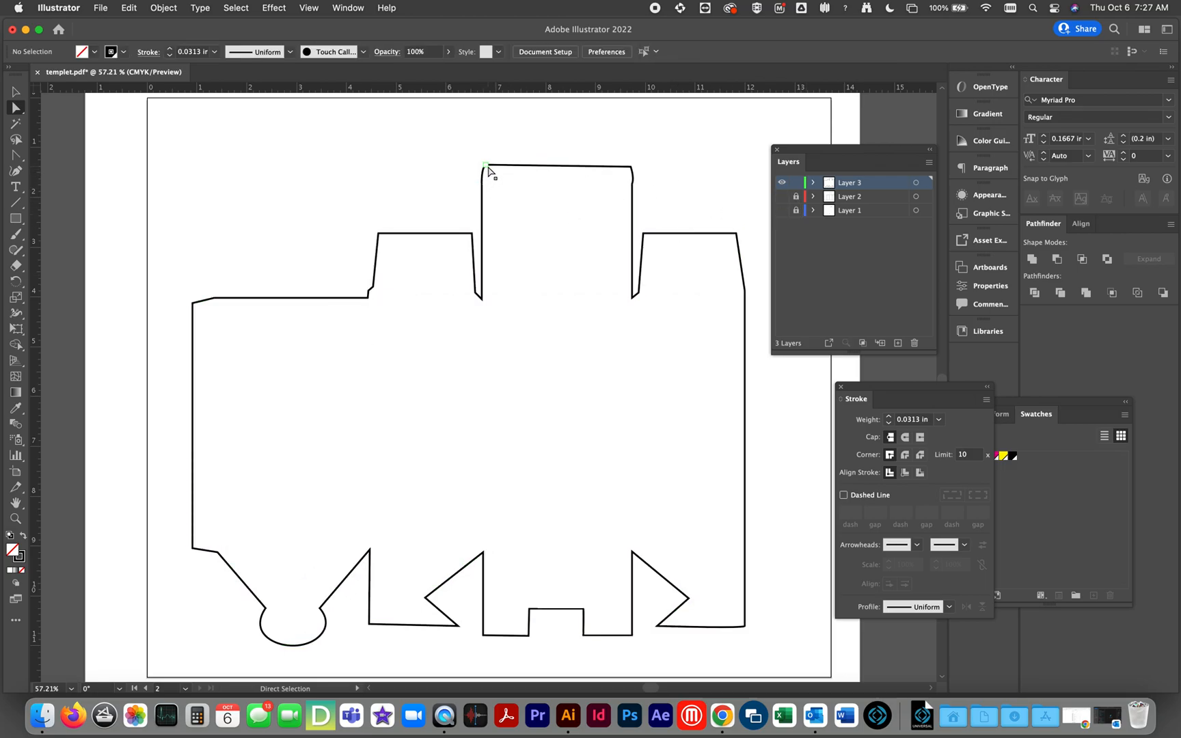
click(782, 210)
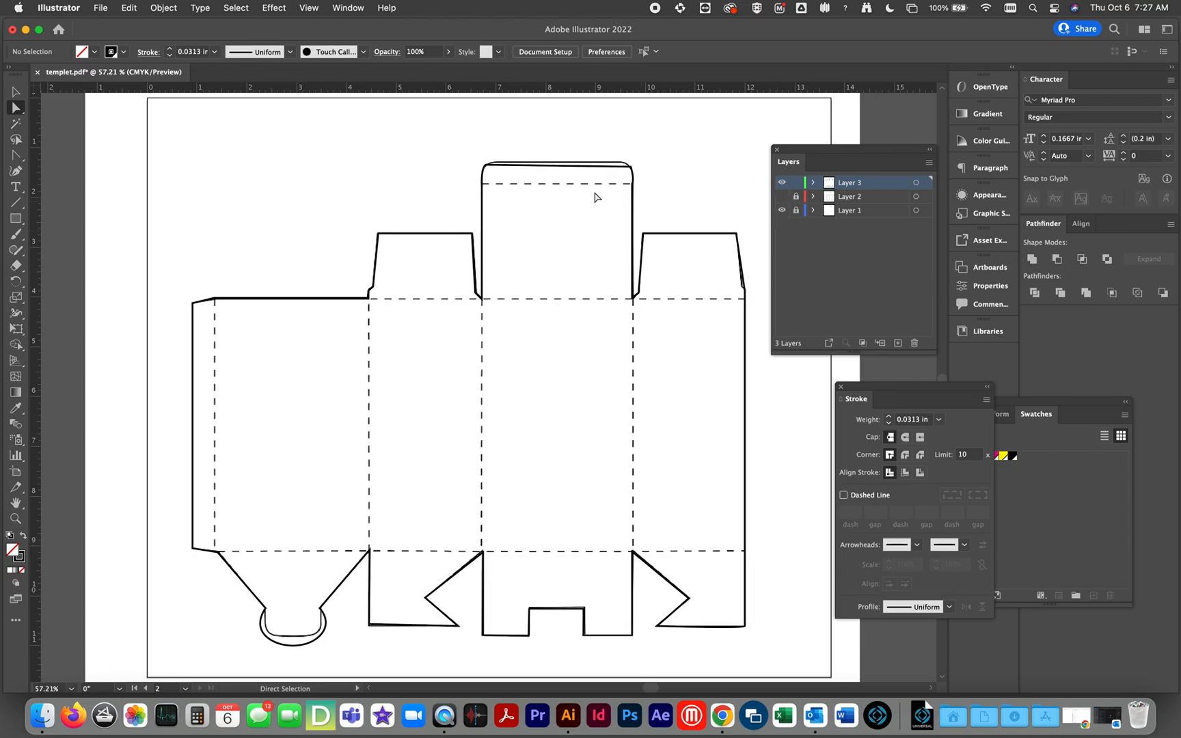
click(489, 171)
drag(491, 176, 477, 168)
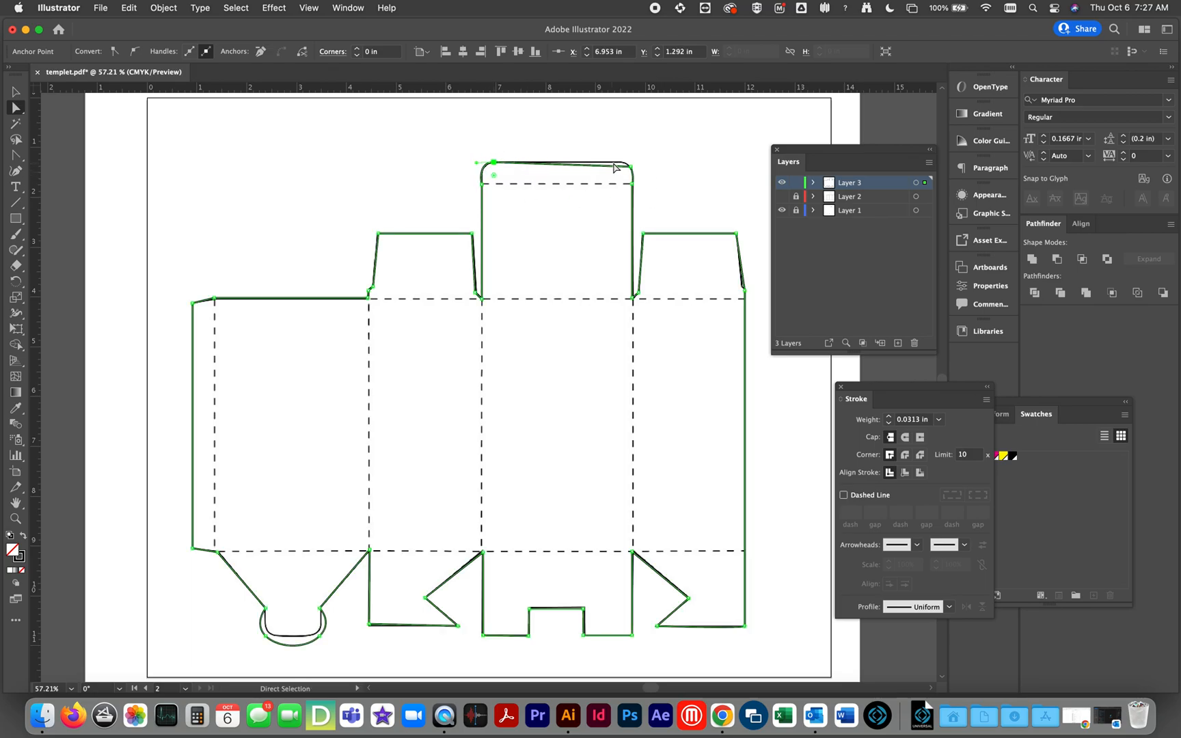
mouse_move(629, 171)
mouse_down()
mouse_move(621, 162)
mouse_move(627, 174)
mouse_move(645, 169)
mouse_move(635, 163)
mouse_up()
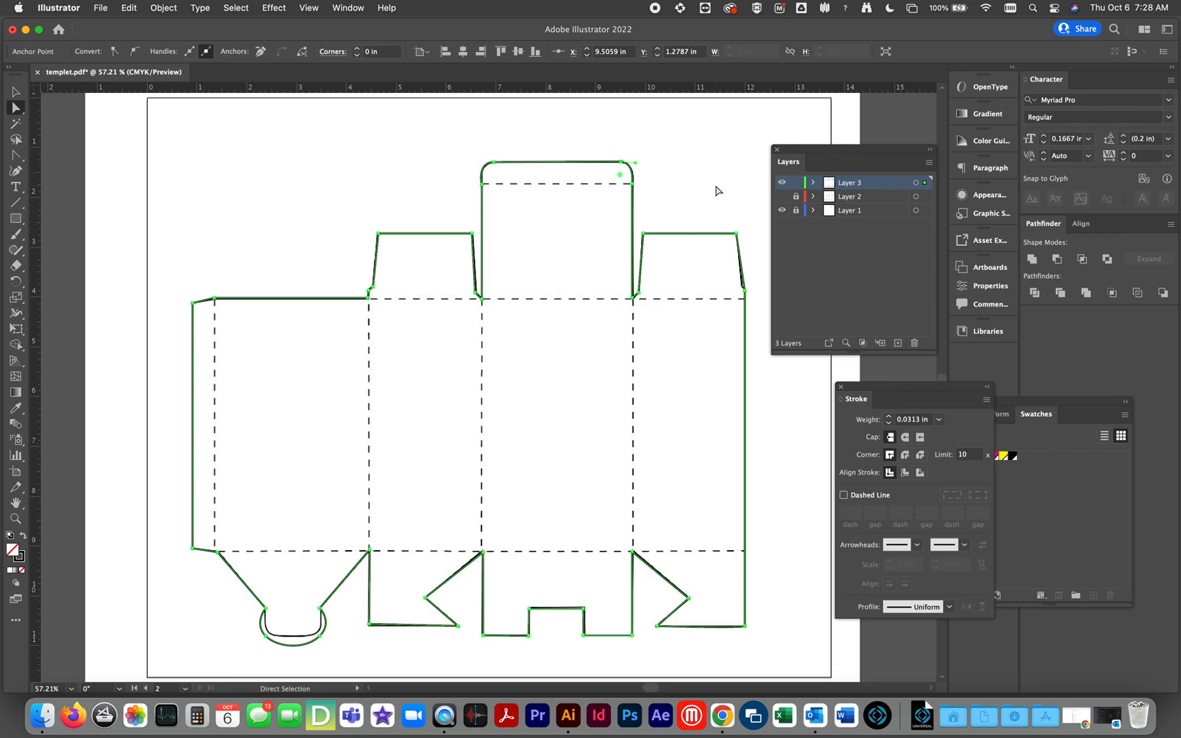
click(694, 198)
click(782, 211)
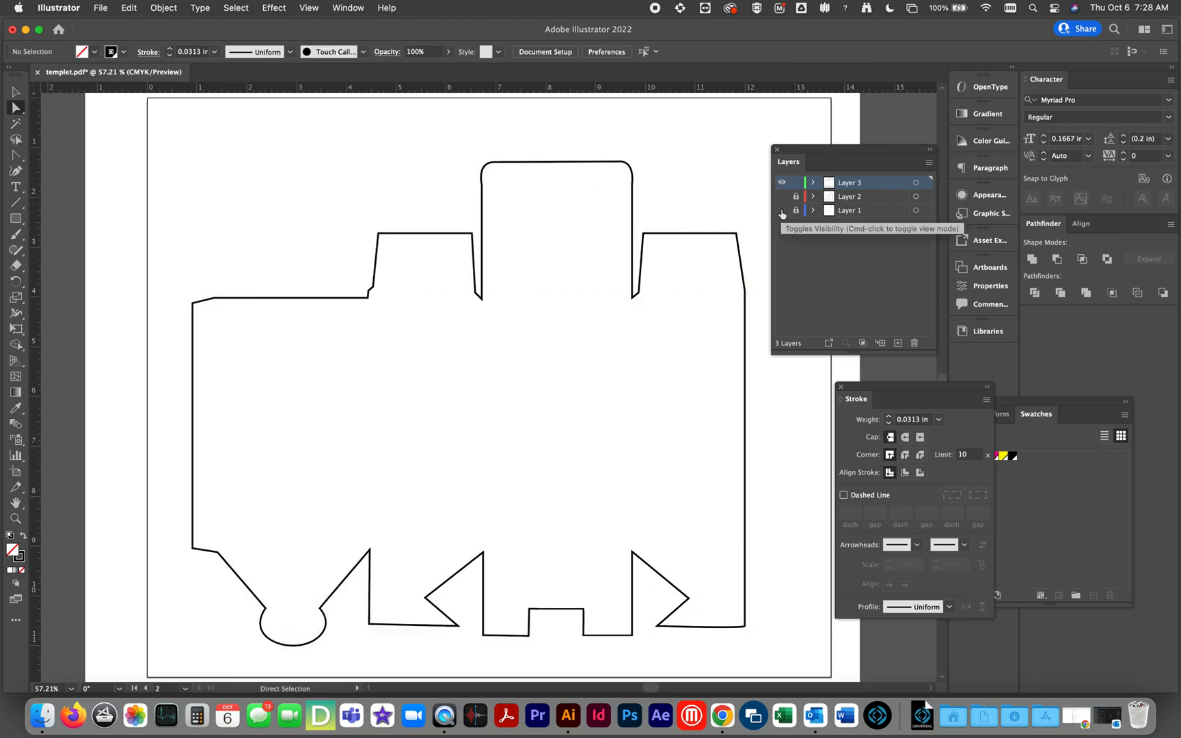
- Show Layer 1, move the bottom locking tab's lower-left anchor onto the template, and straighten the tab's left side with the Anchor Point tool
click(781, 212)
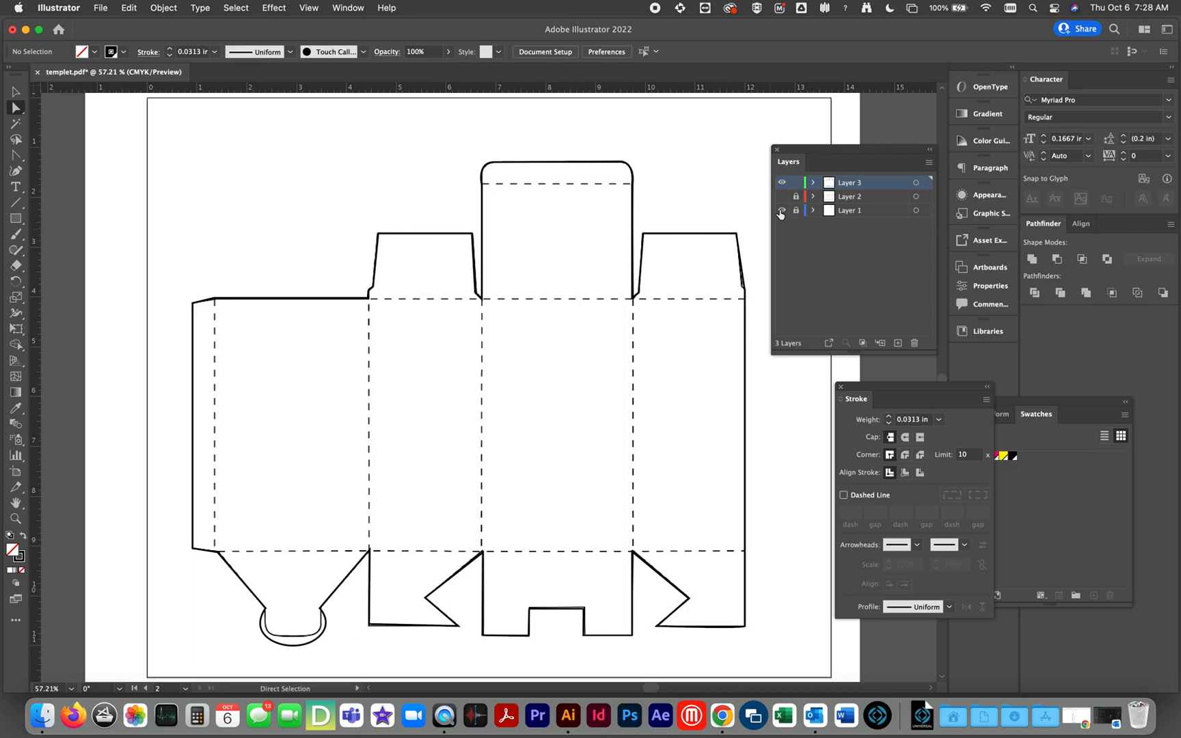
click(266, 611)
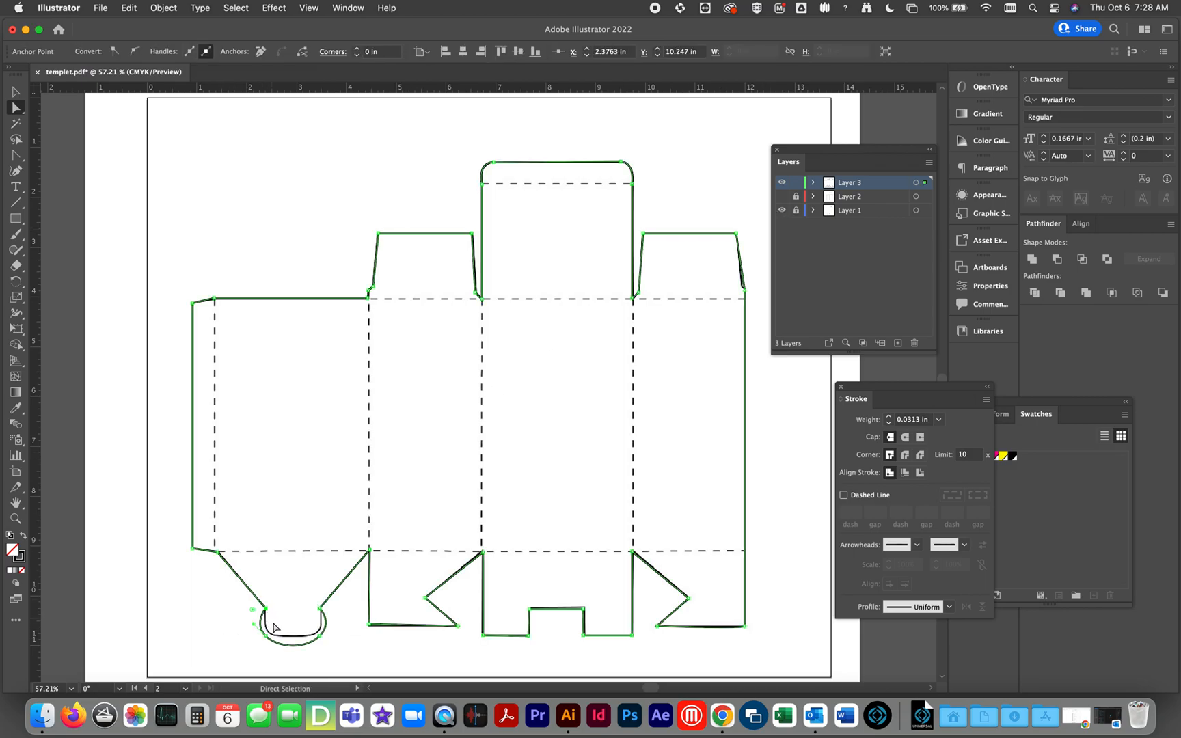
drag(266, 636, 269, 634)
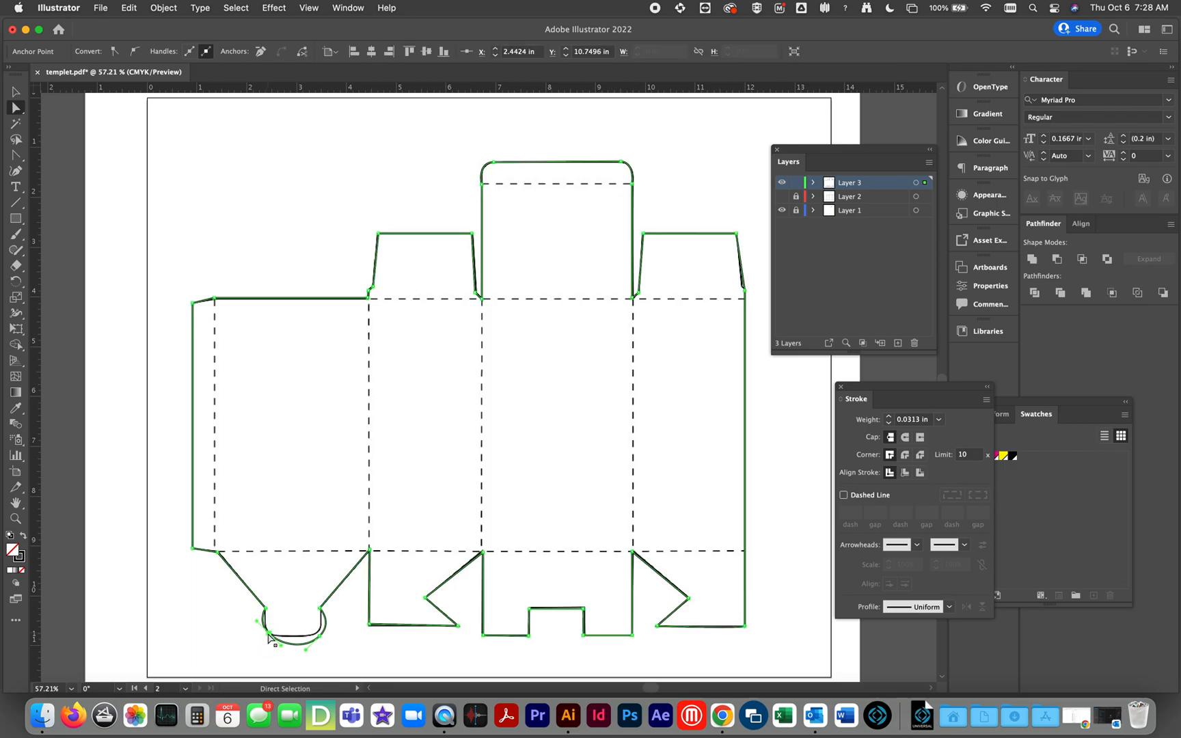
key(shift+c)
click(257, 621)
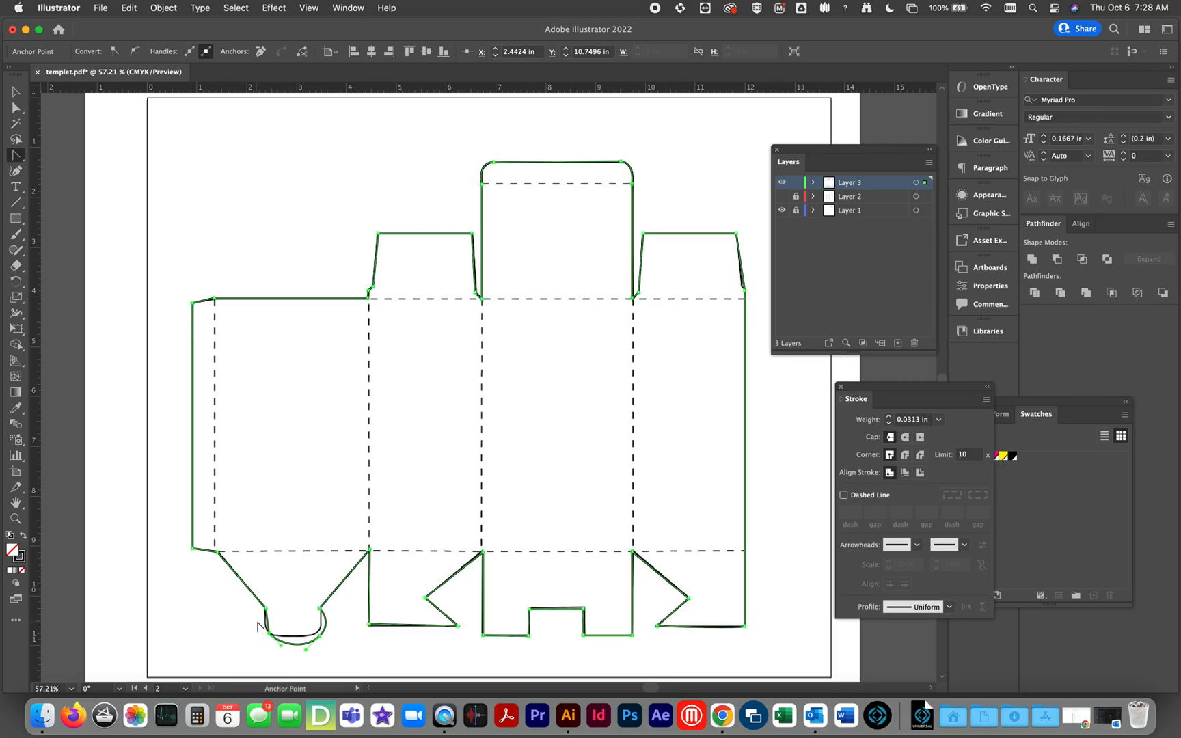
click(15, 107)
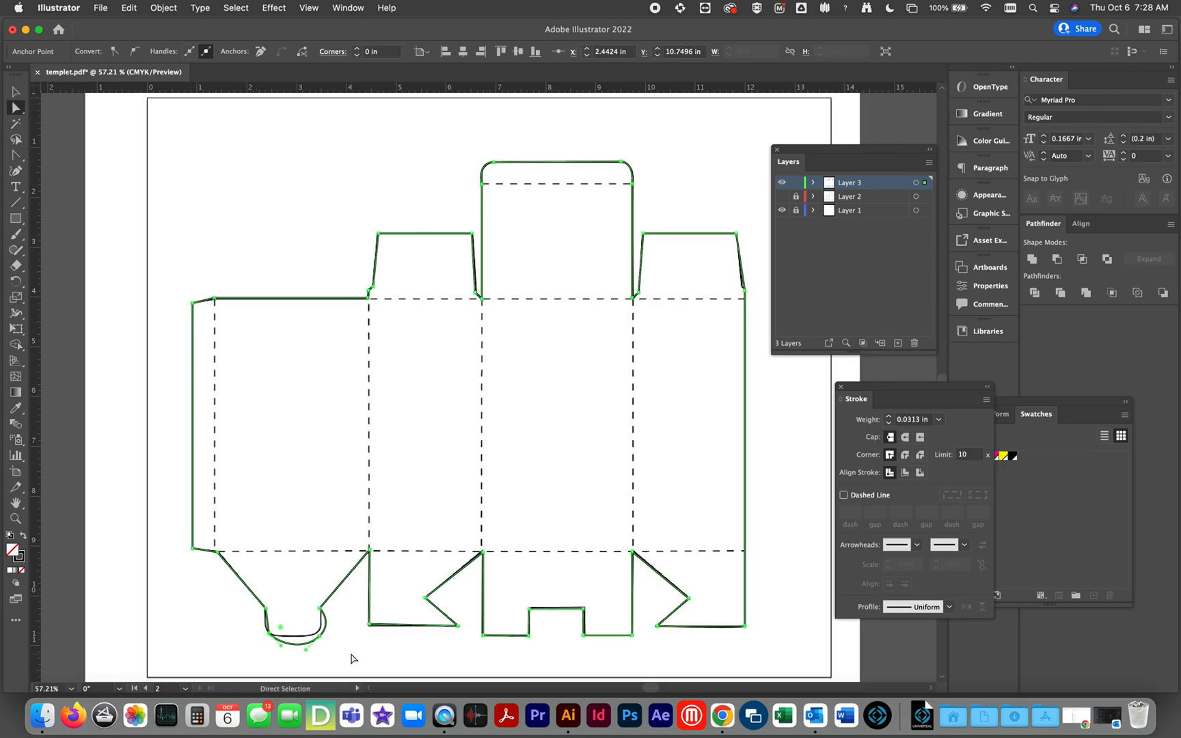
click(351, 659)
- Move the locking tab's lower-right anchor towards the template and remove its outer handle to straighten the tab's right side
click(300, 645)
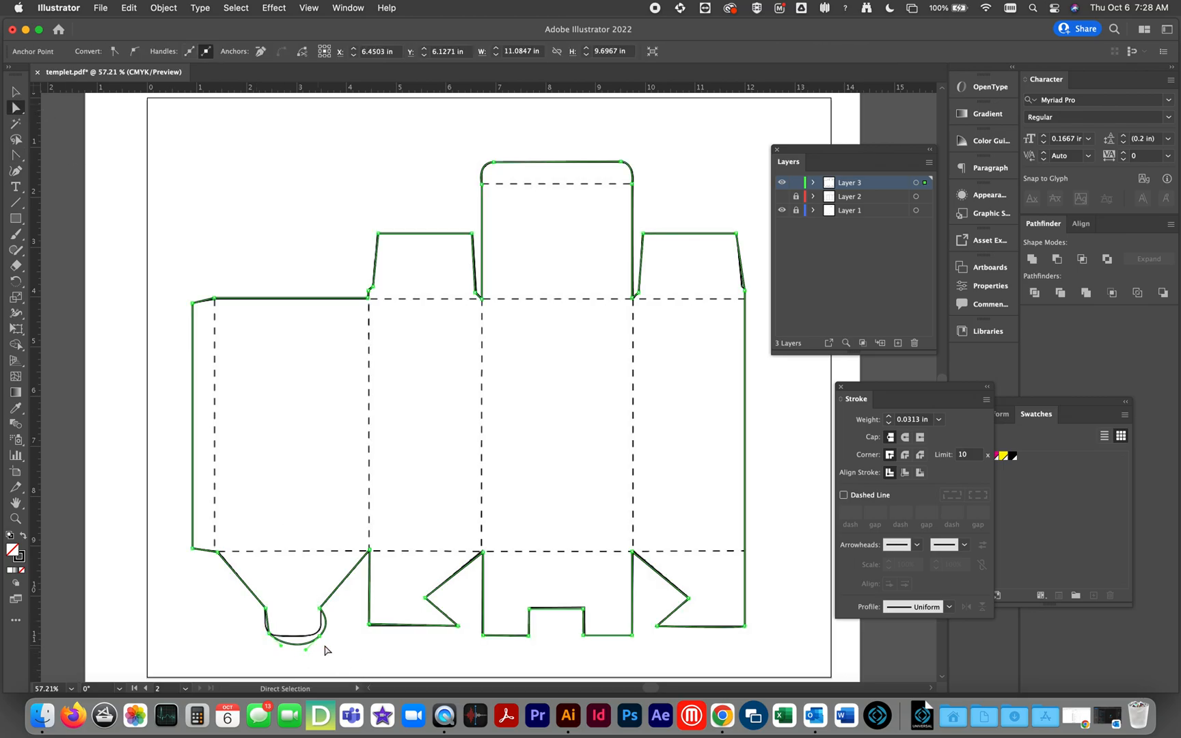
drag(323, 640, 325, 635)
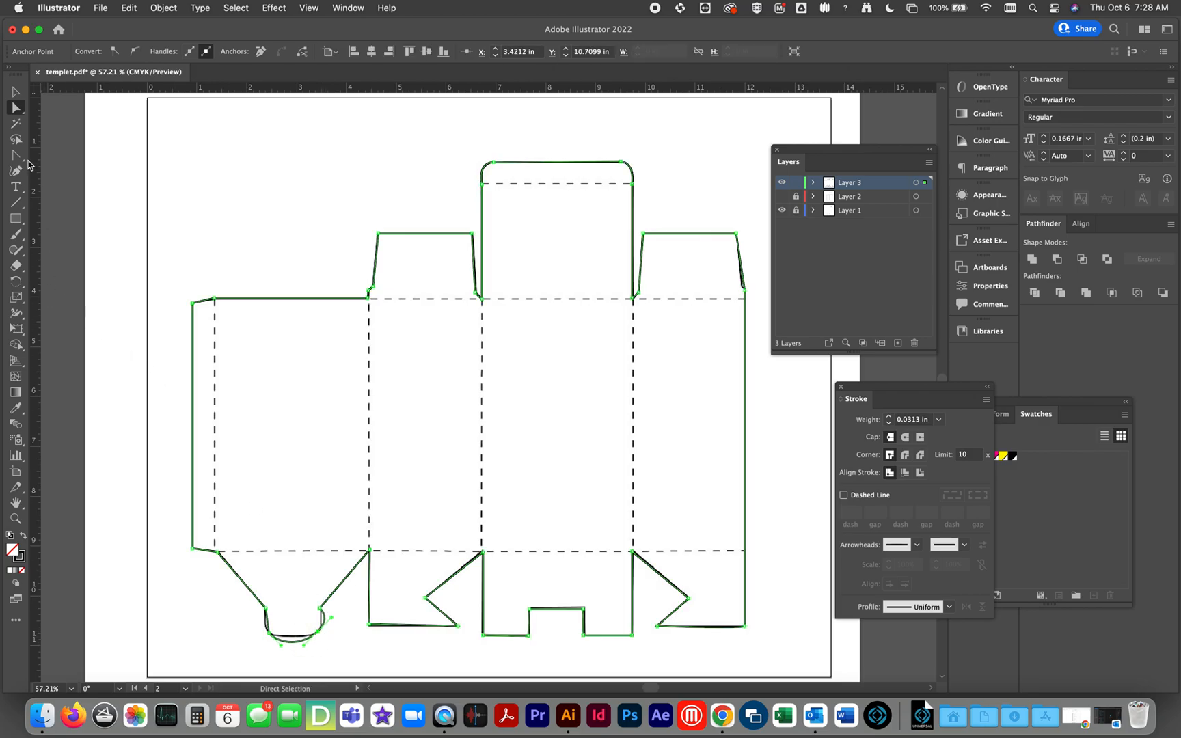
click(16, 155)
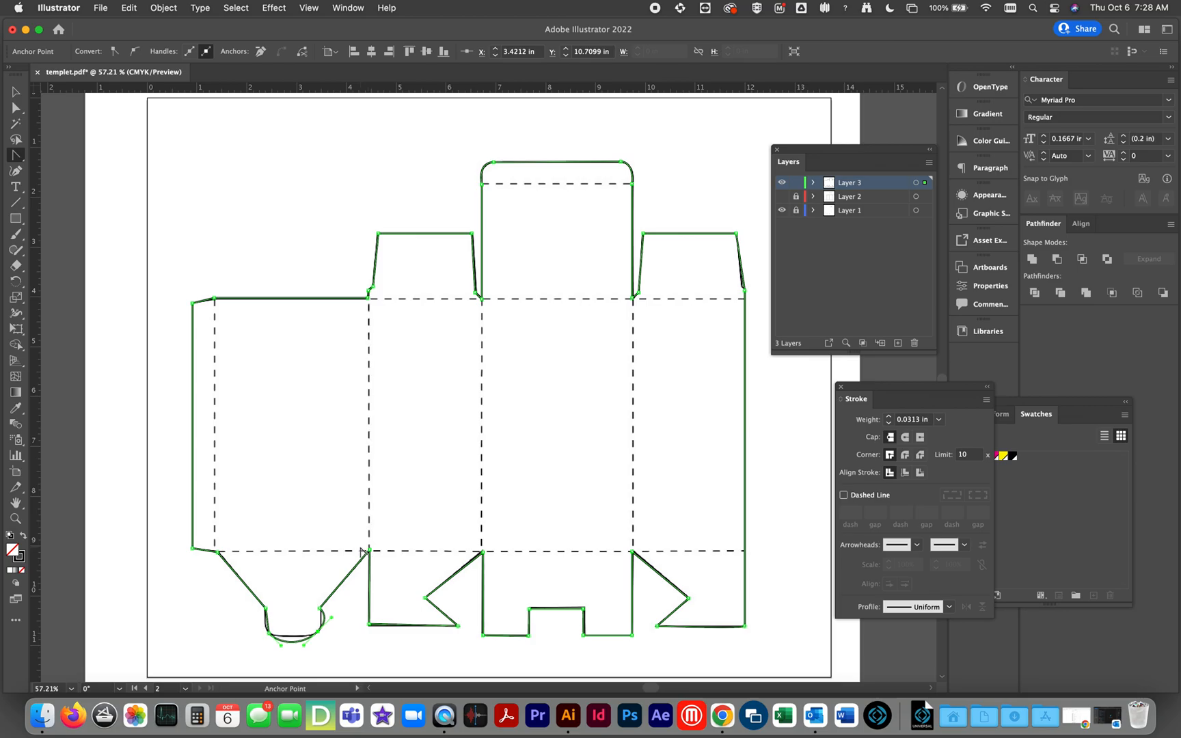
click(332, 618)
click(15, 107)
click(260, 239)
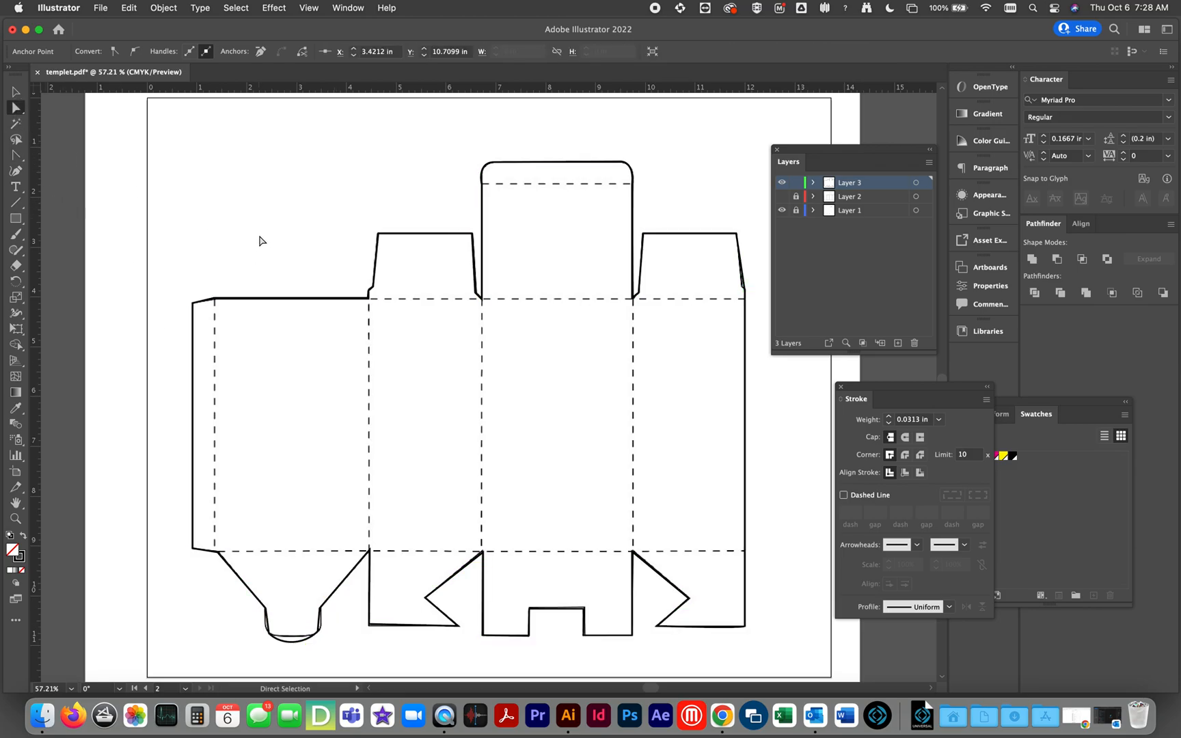
- Flatten the locking tab's bottom curve to match the template by adjusting its two lower anchors and their handles, and hide Layer 1
click(318, 632)
drag(318, 632, 274, 641)
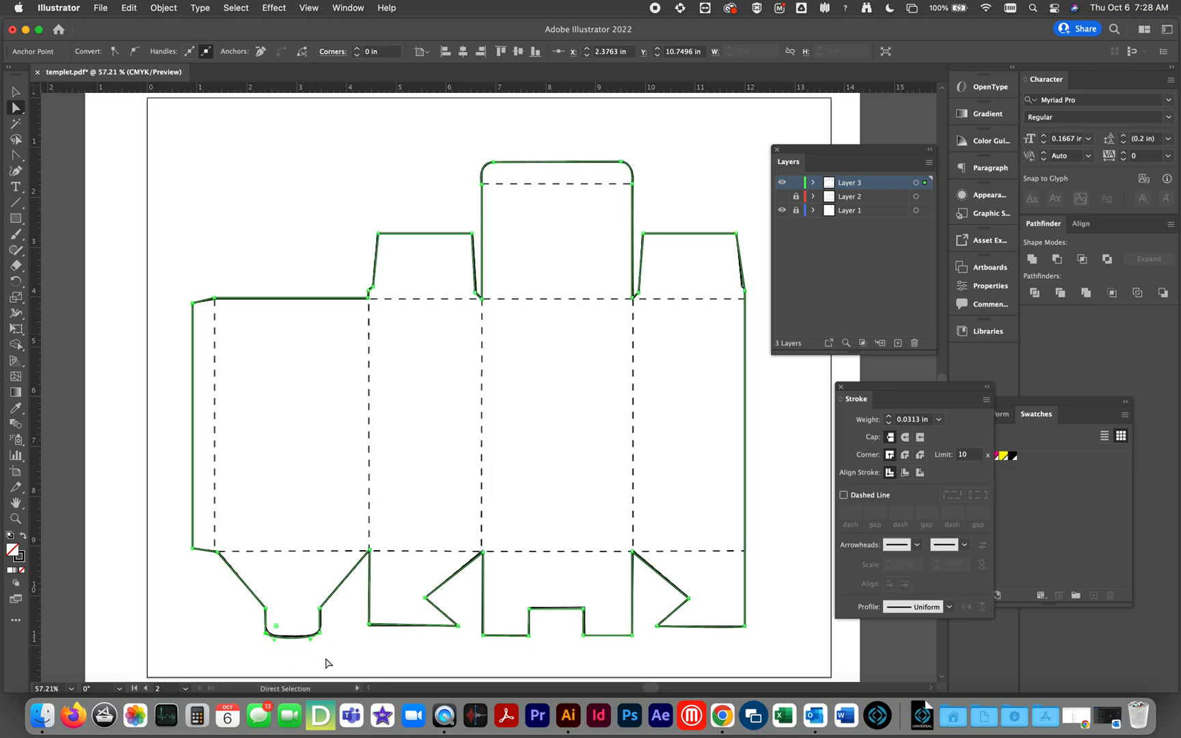
click(267, 634)
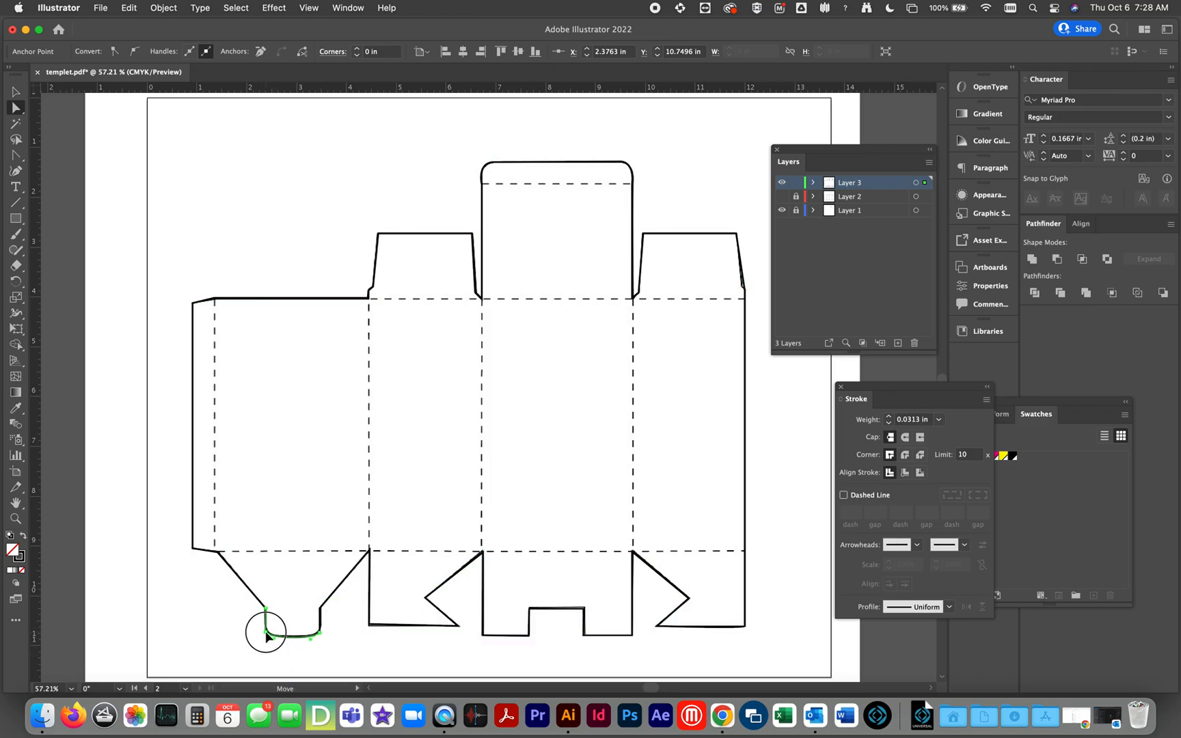
click(266, 634)
click(363, 659)
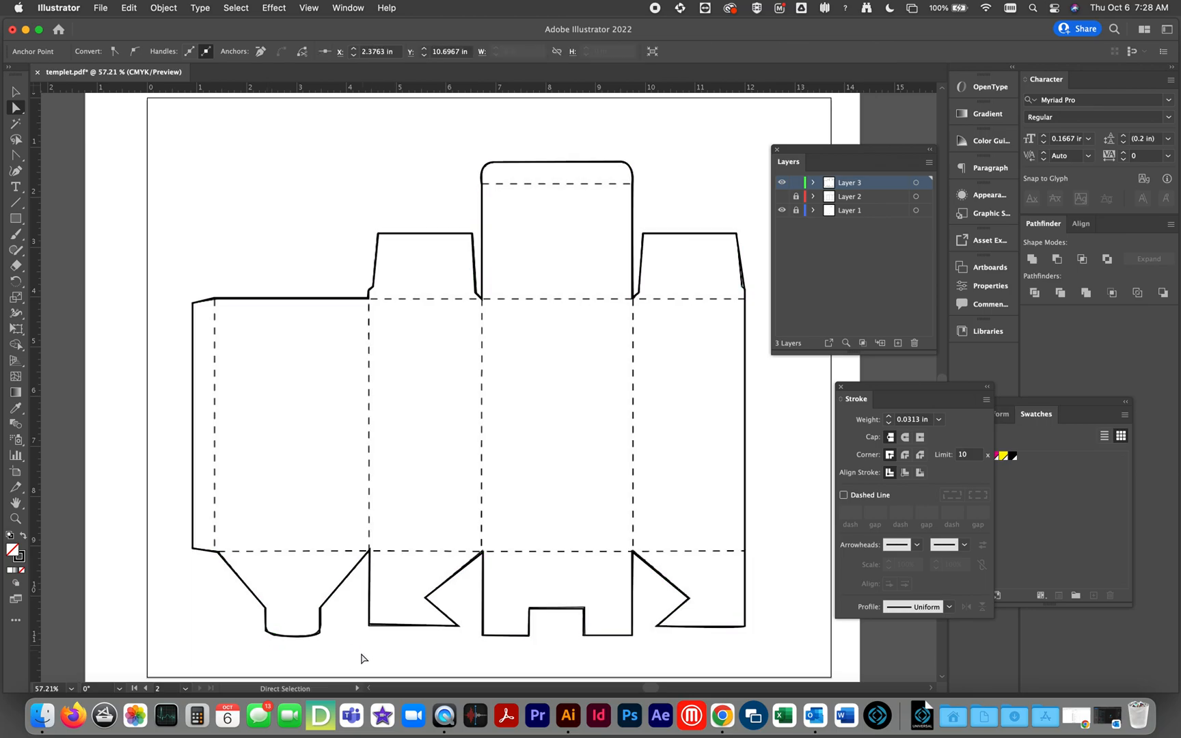
click(781, 210)
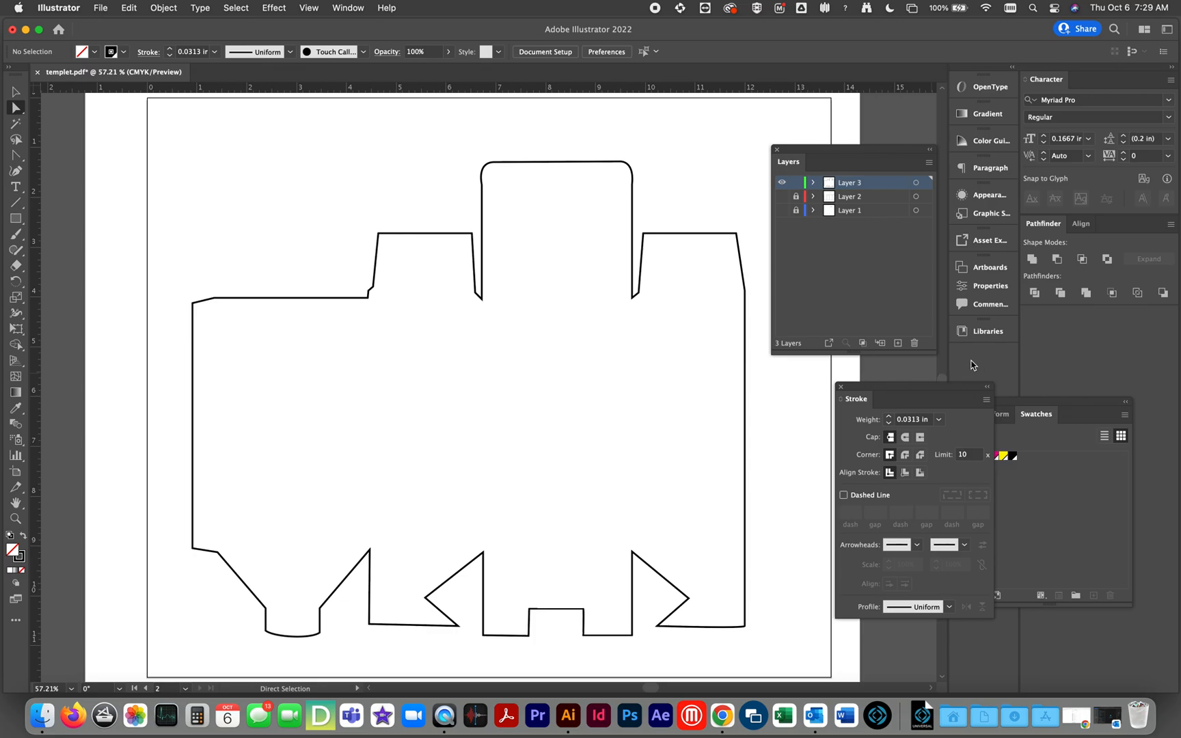
- Test the outline path with a yellow fill, set its fill back to None, and deselect it
click(95, 53)
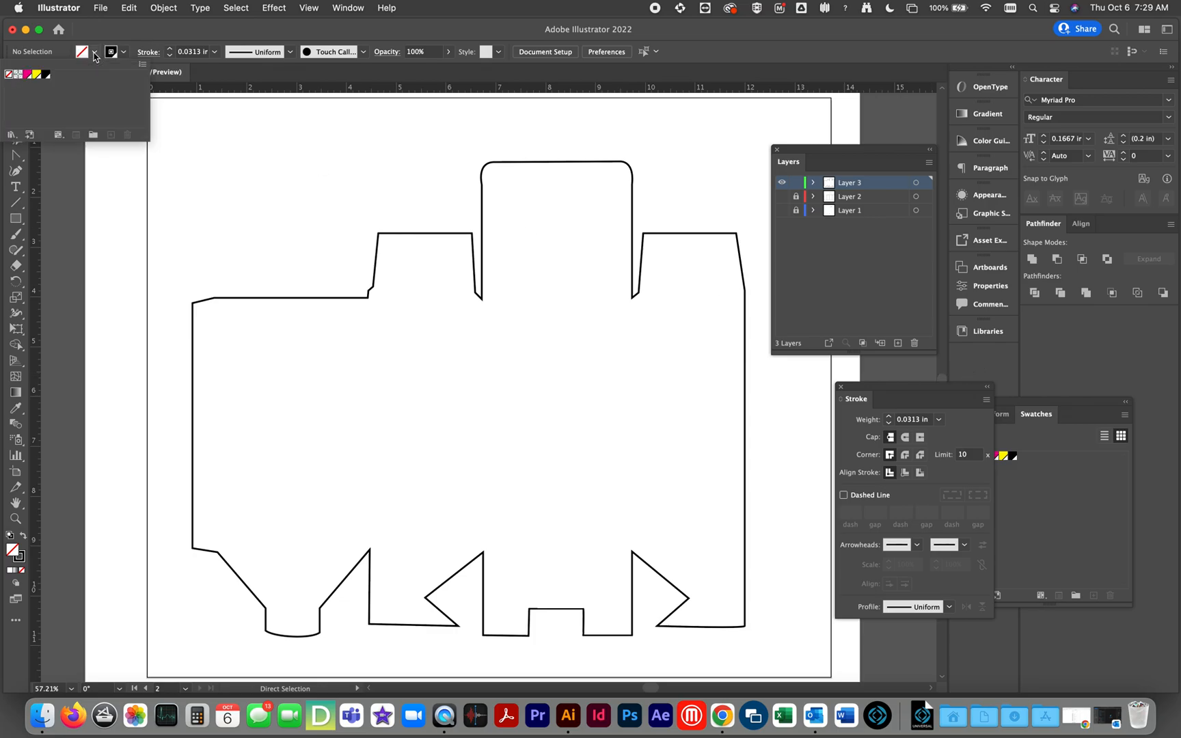
click(36, 74)
click(182, 176)
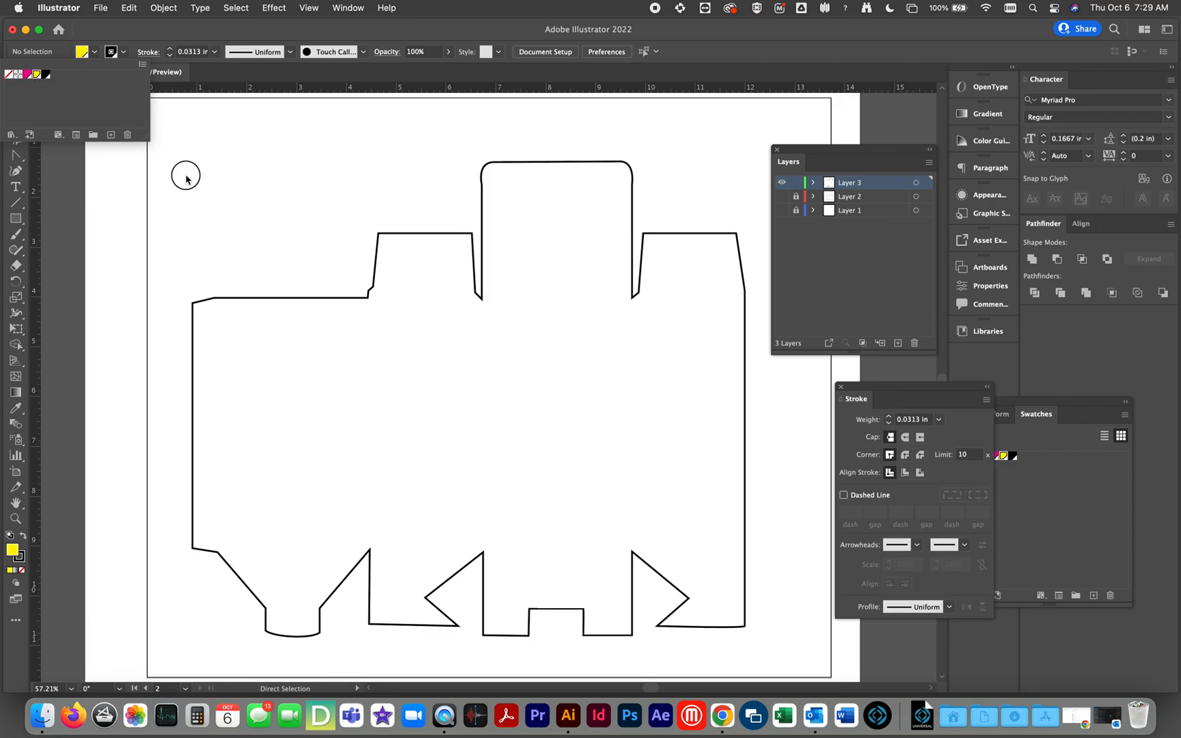
key(super+a)
click(15, 90)
drag(221, 238, 337, 373)
click(94, 52)
click(36, 75)
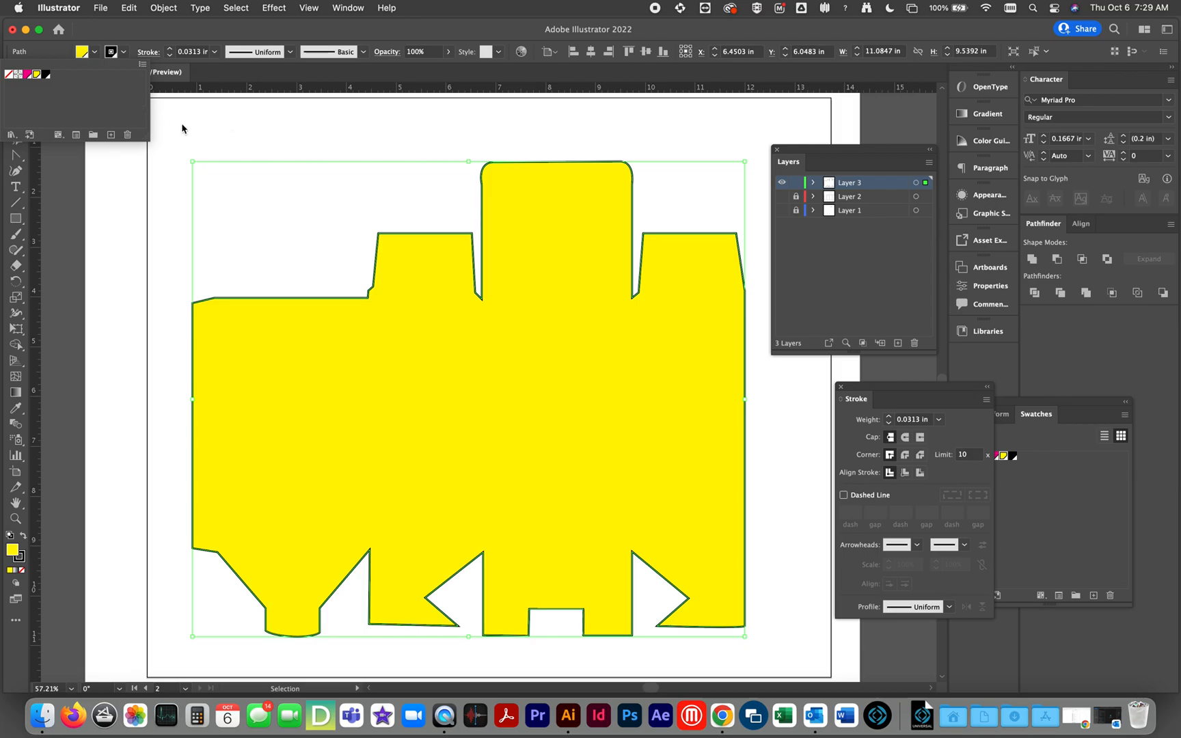
click(9, 74)
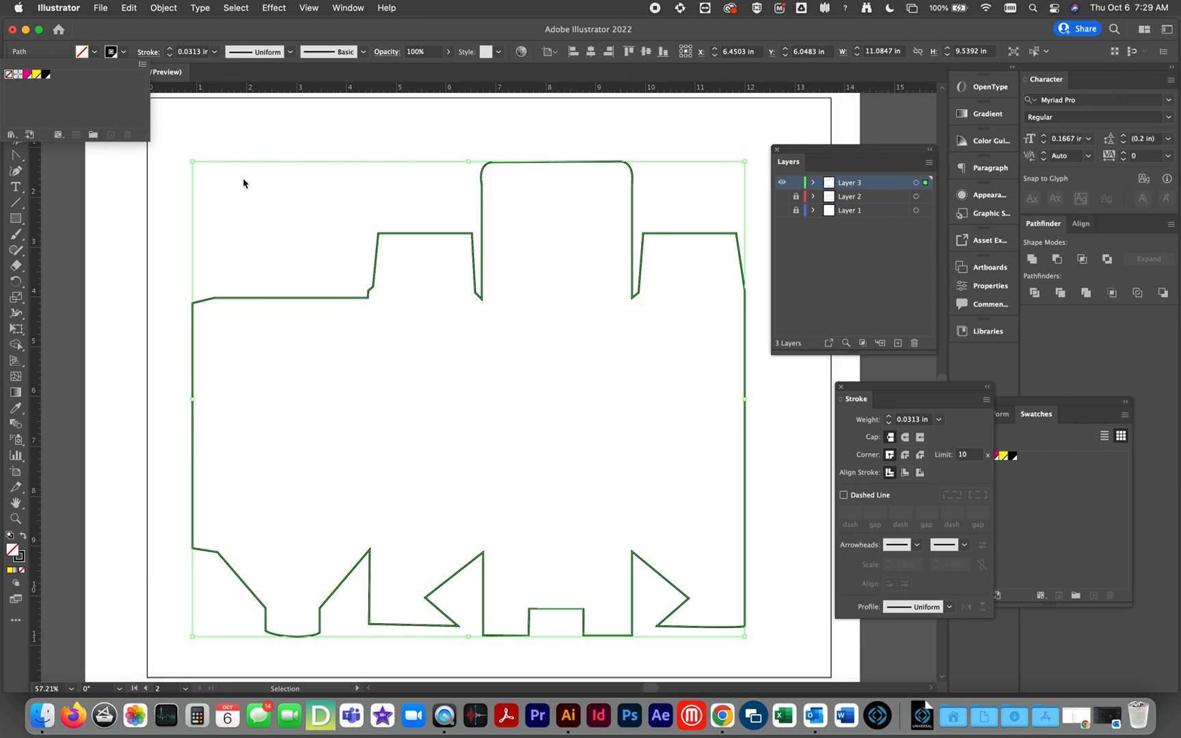
click(277, 149)
click(252, 133)
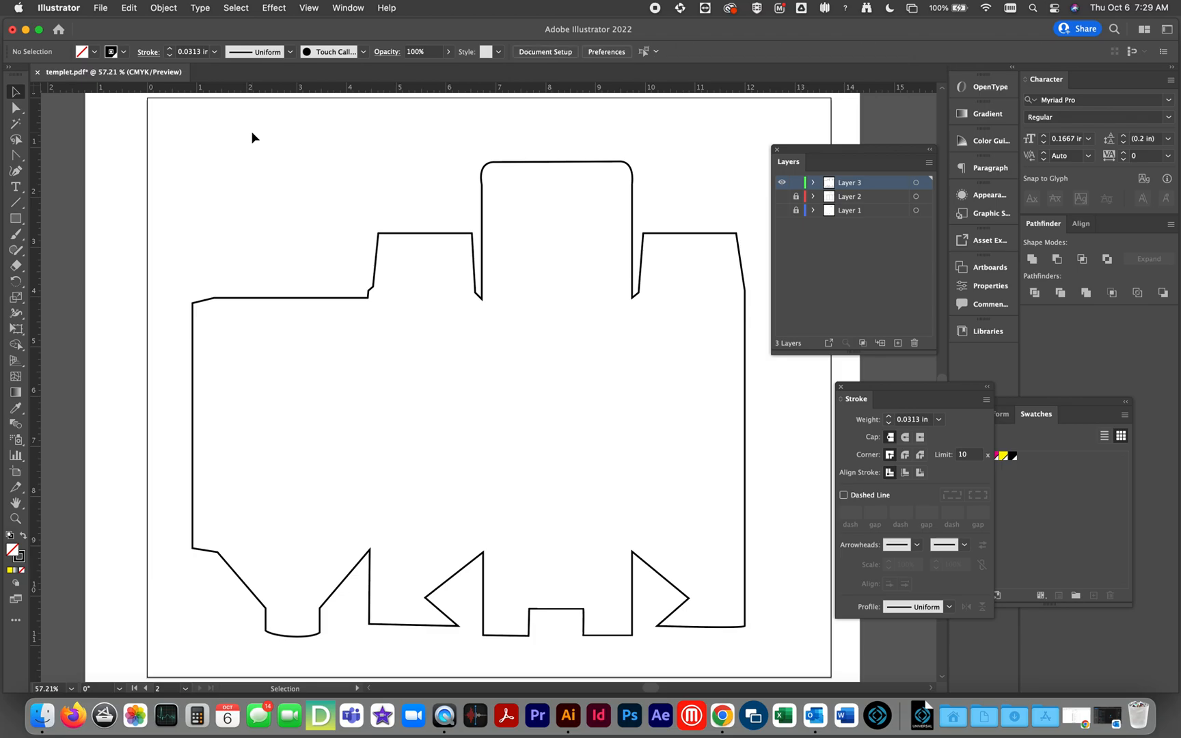
- Show the fold lines on Layer 2 and start a Save As in the Adobe Illustrator (ai) format
click(782, 197)
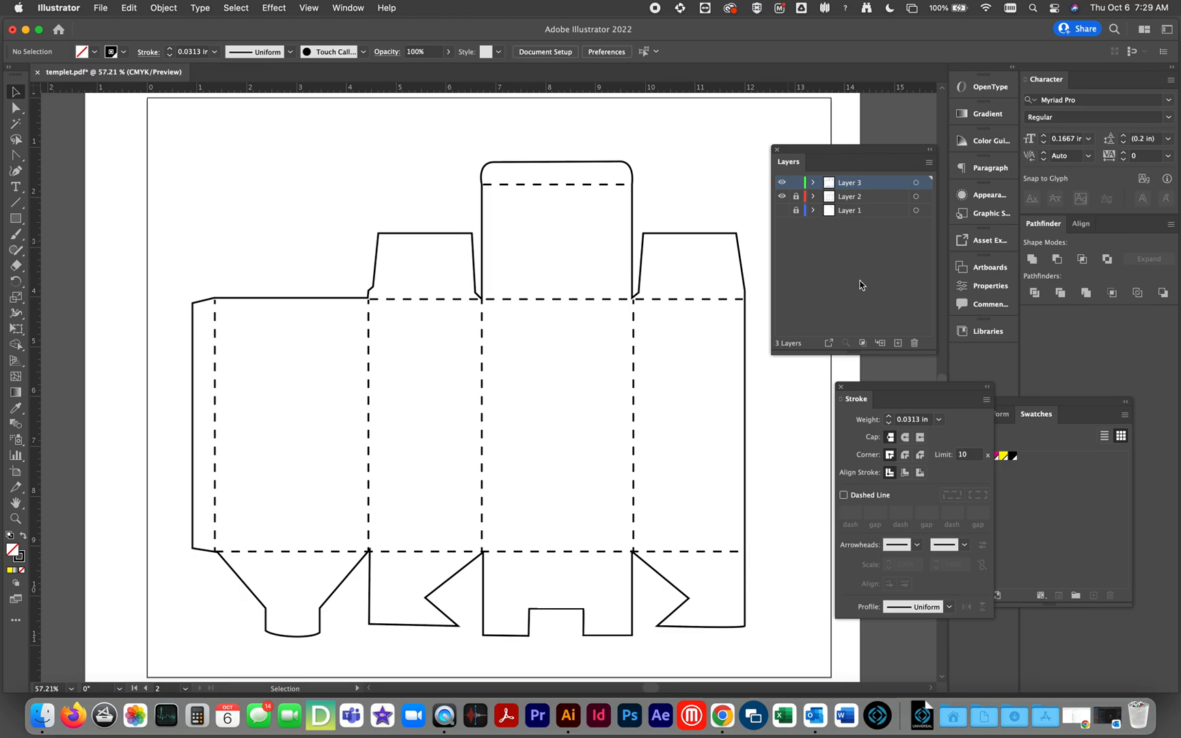
click(103, 7)
mouse_move(80, 10)
click(115, 151)
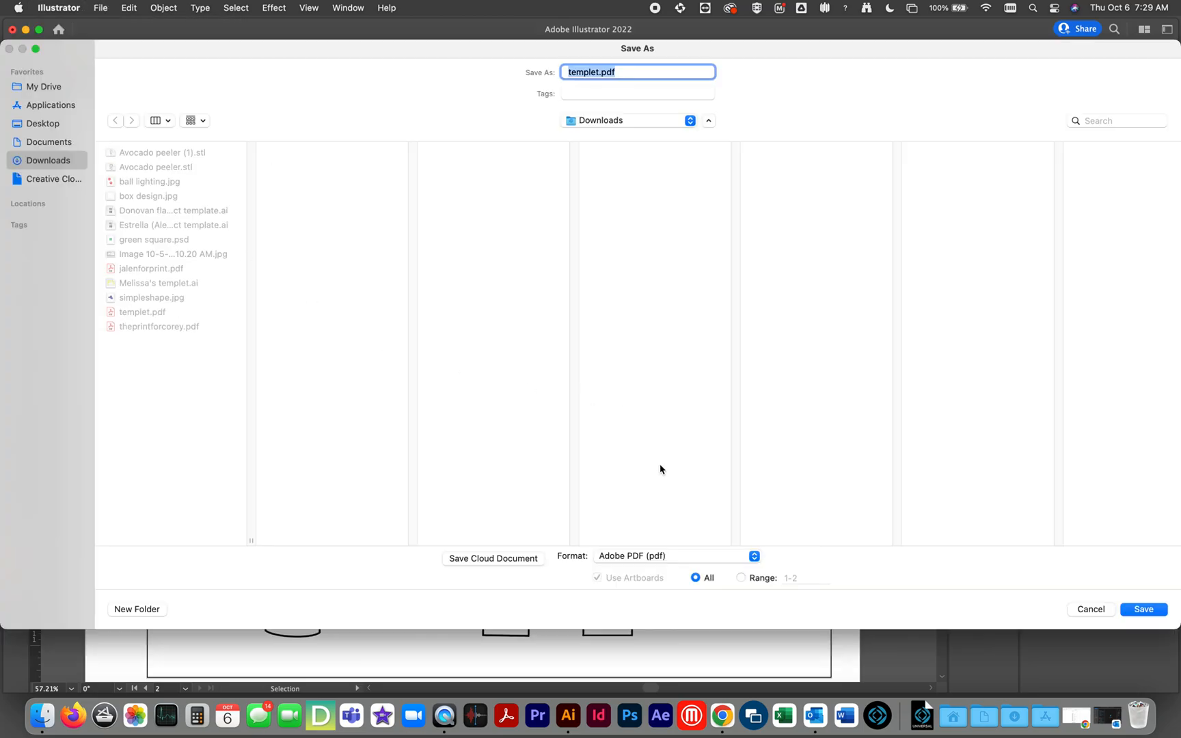
click(730, 563)
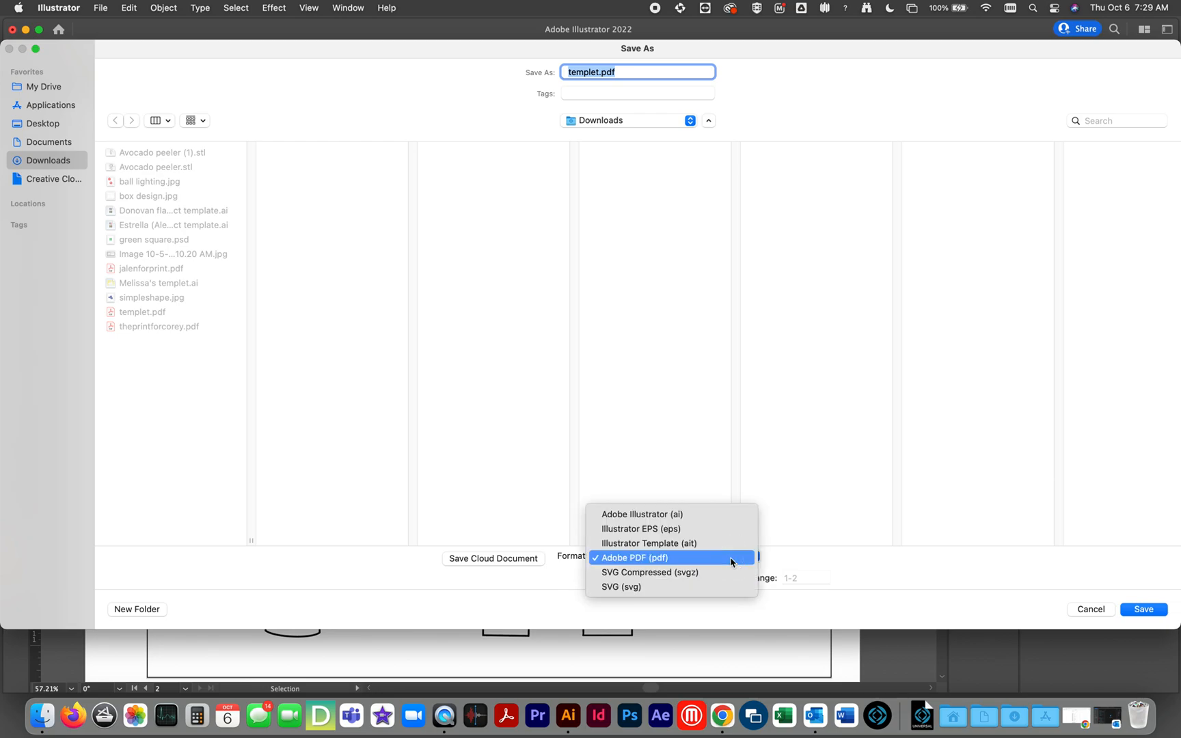
click(699, 515)
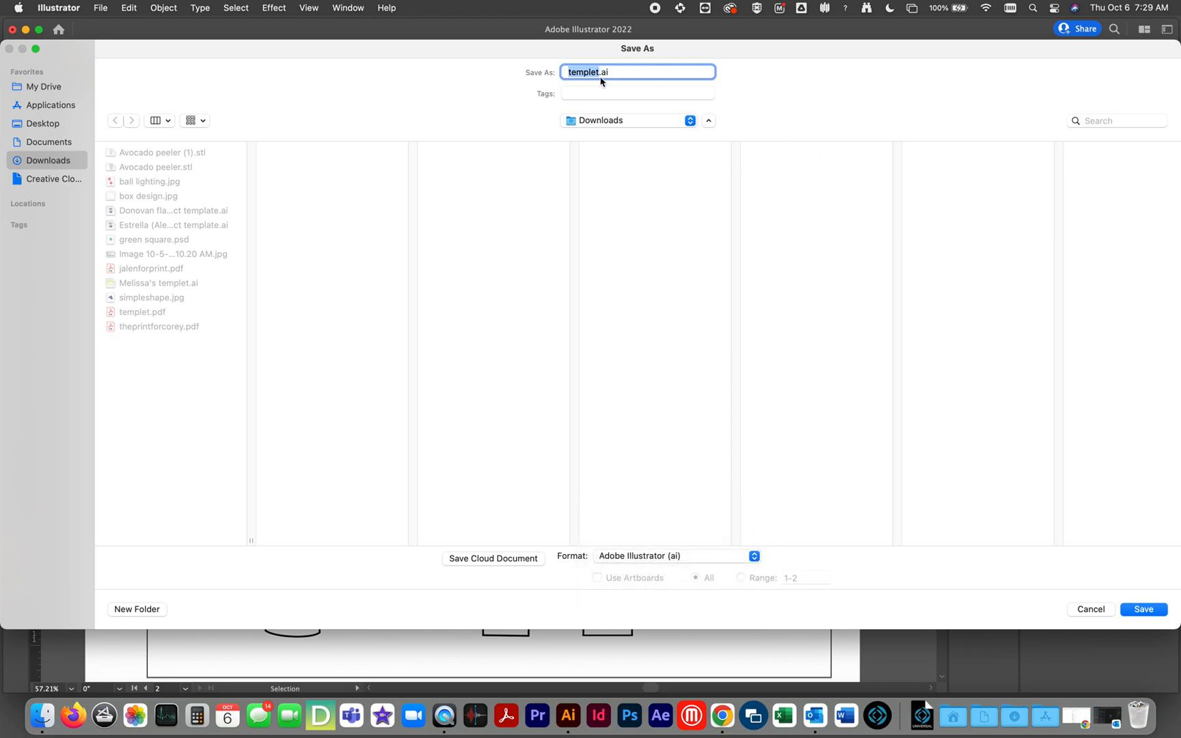
- Add the owner's first name before "templet" in the file name and save to Downloads with the Illustrator 2020 options
click(570, 72)
text(todd)
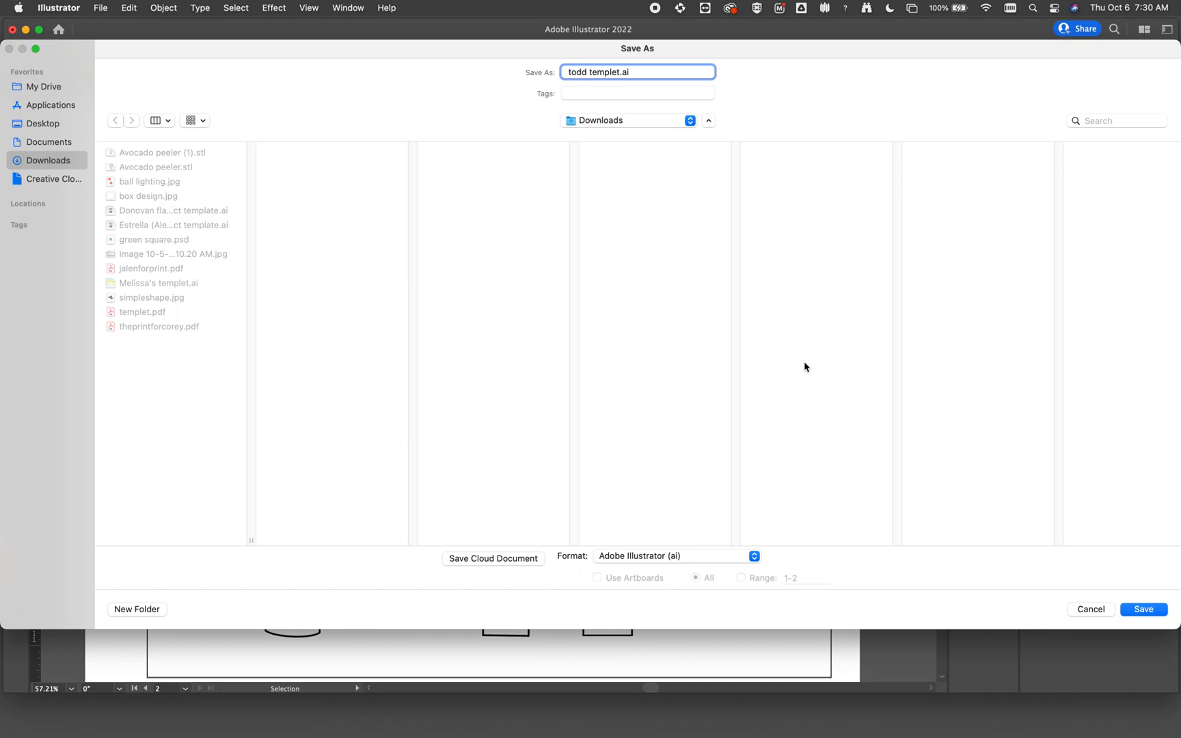
click(1150, 611)
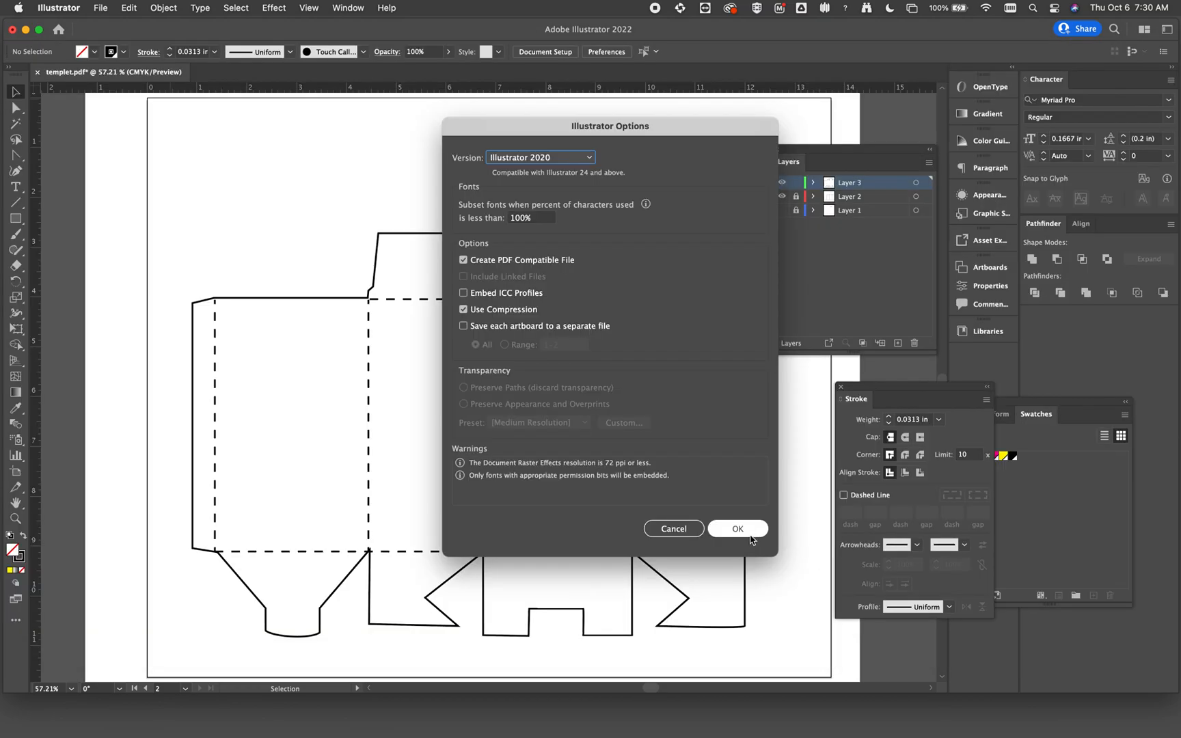
click(737, 529)
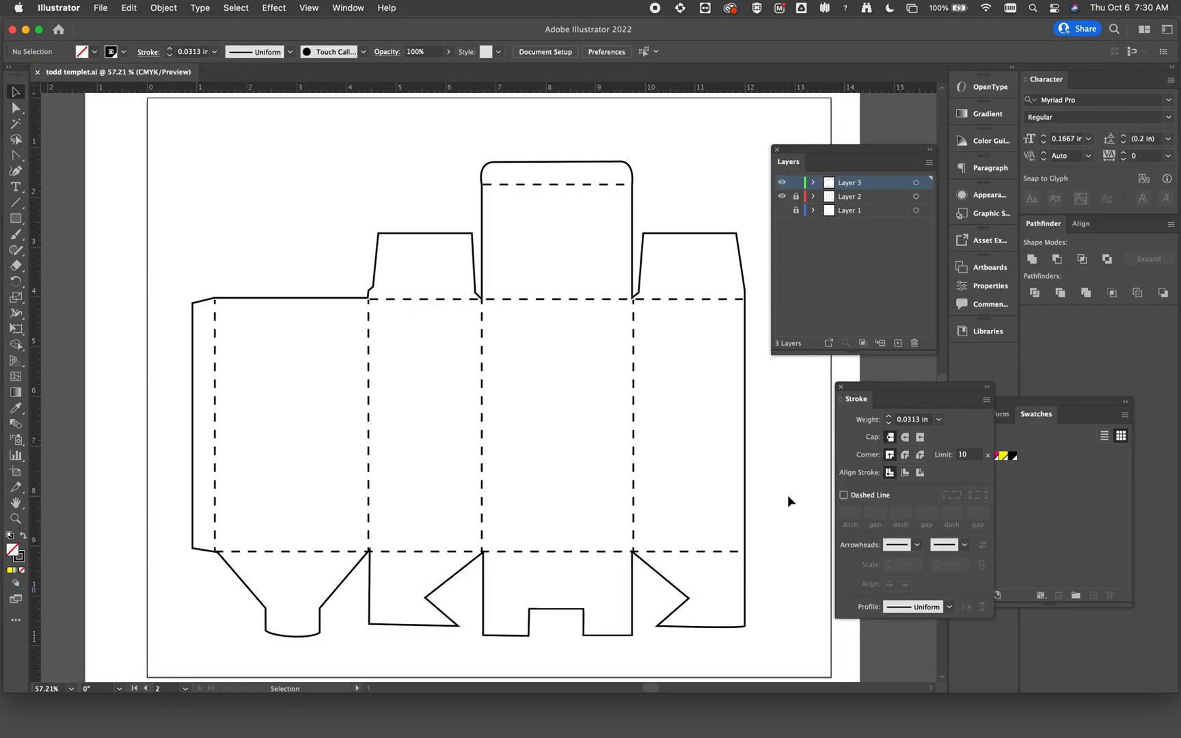